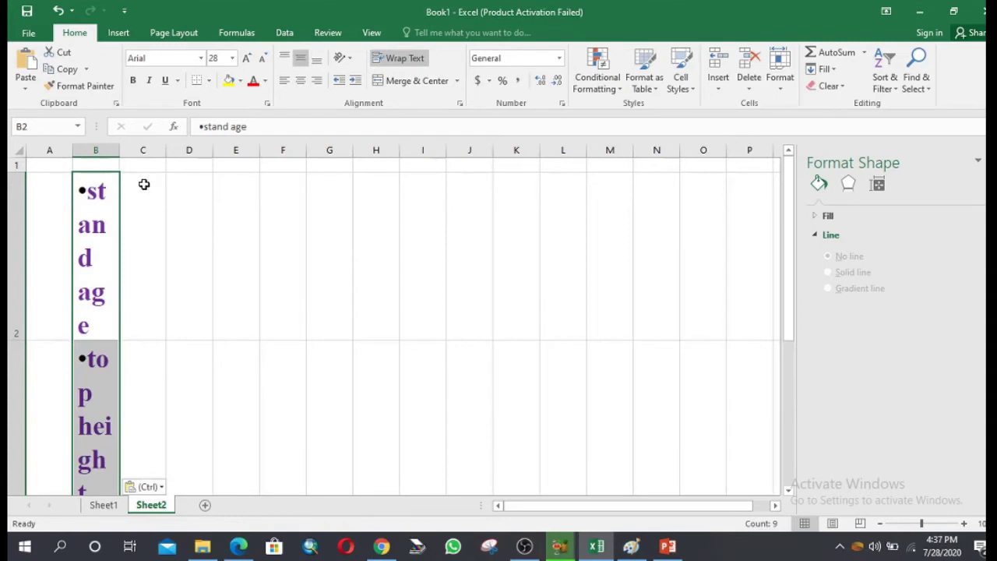
Step: Undo the trial widening of column B and the paste of the parameter list on Sheet2
drag(120, 151, 376, 154)
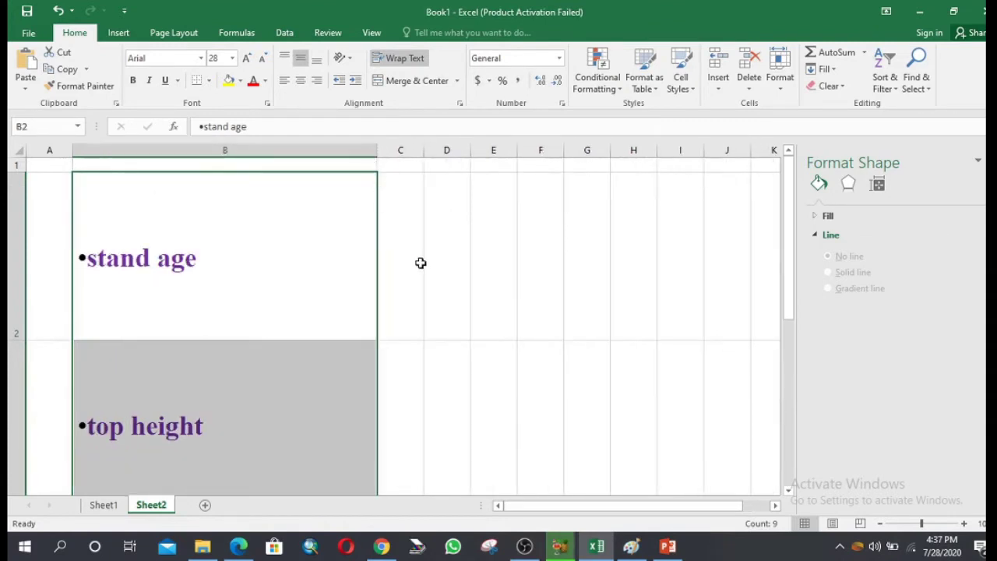
key(ctrl+z)
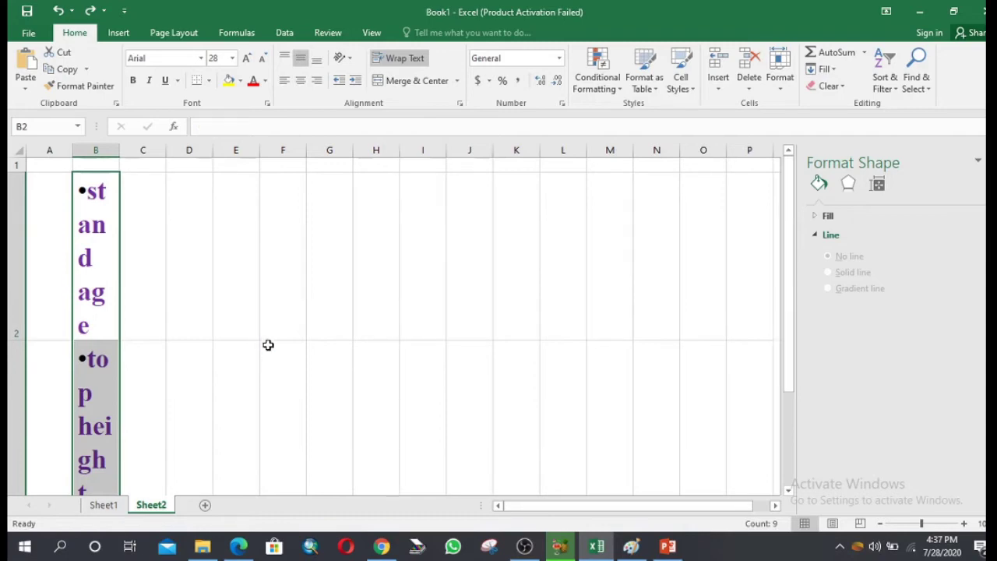
key(ctrl+z)
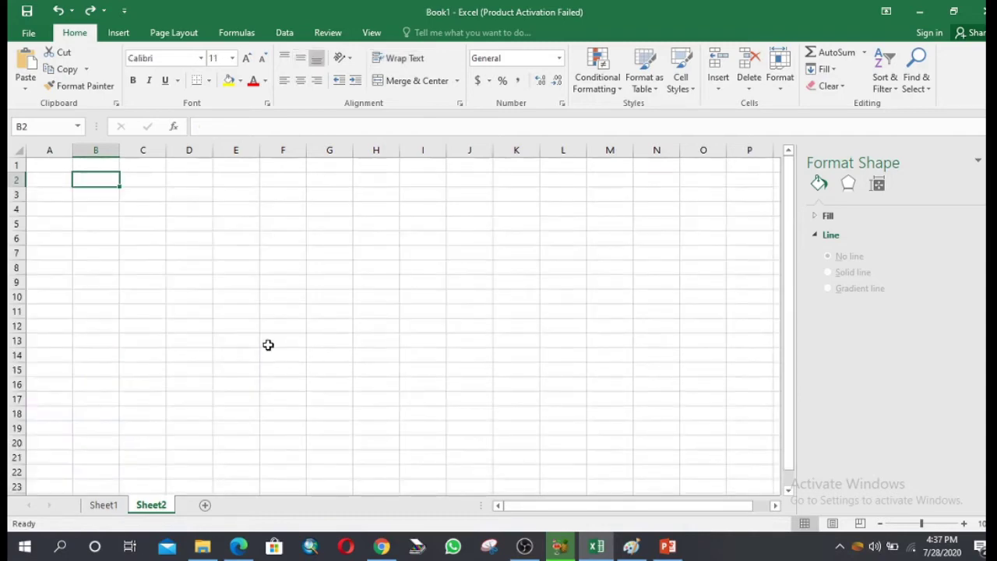
Step: Check the parameter list in PowerPoint, return to Excel, enter the heading "Age of the crop" in B2 and widen column B to fit it
click(667, 548)
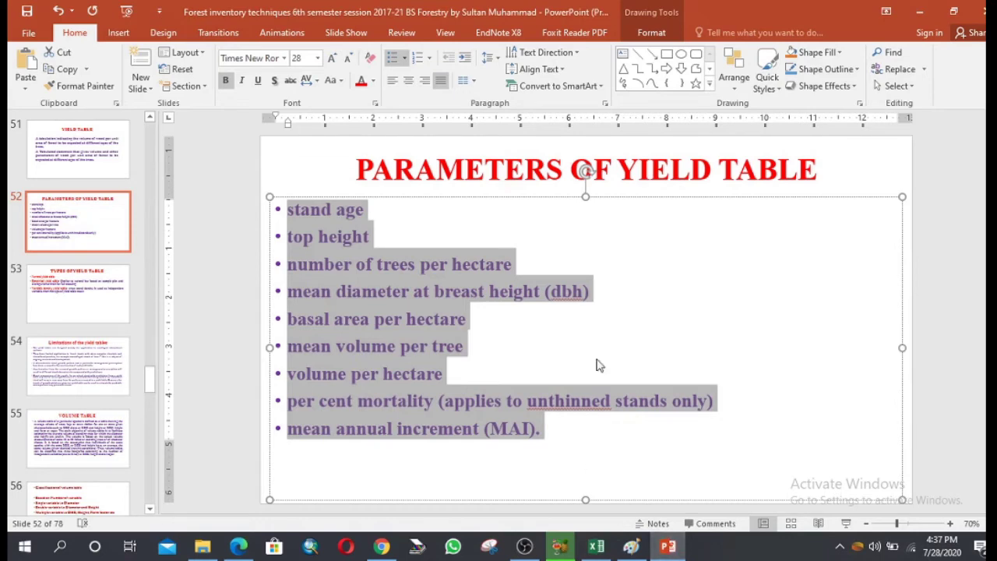
click(599, 549)
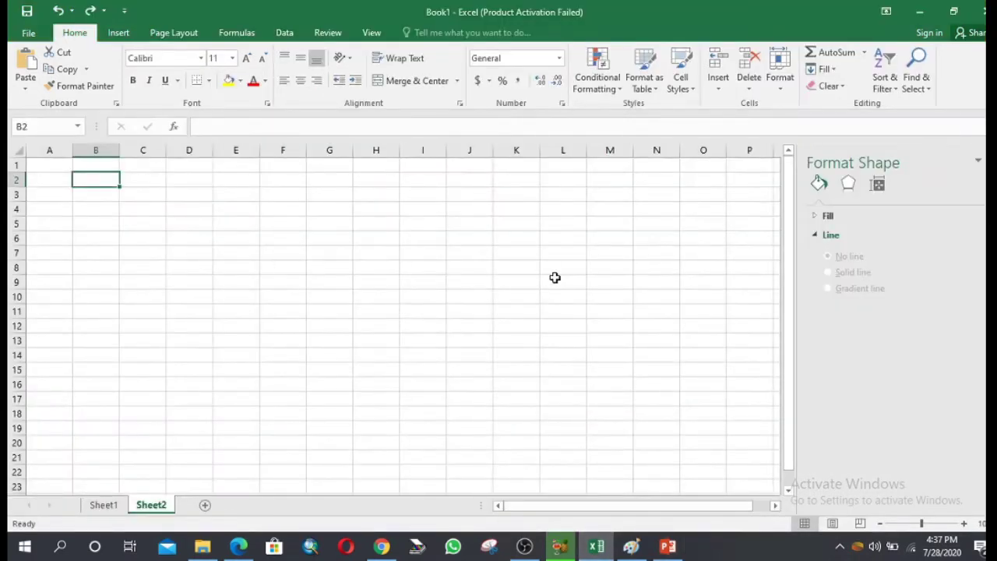
text(Age)
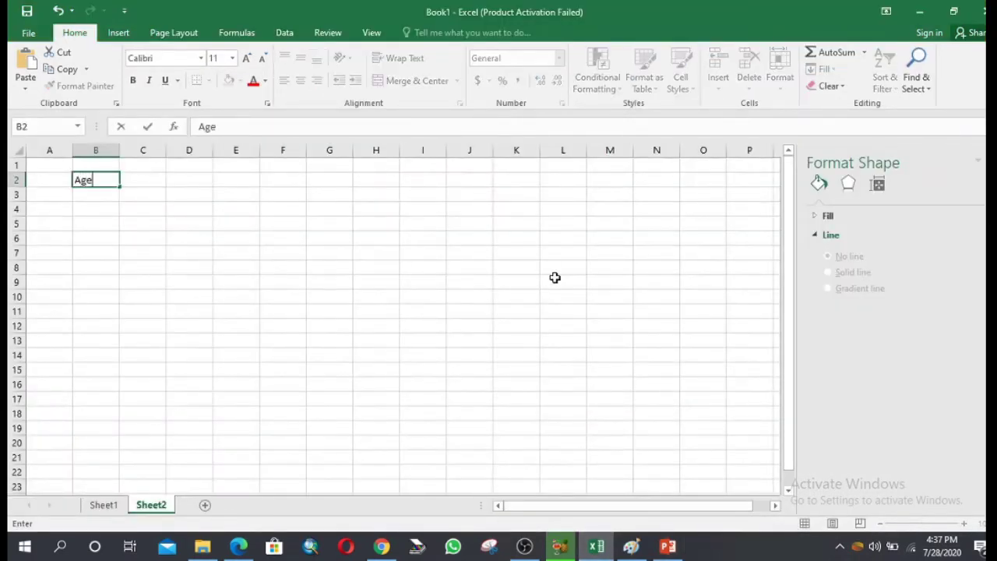
text( of ther)
key(BackSpace)
text(crop)
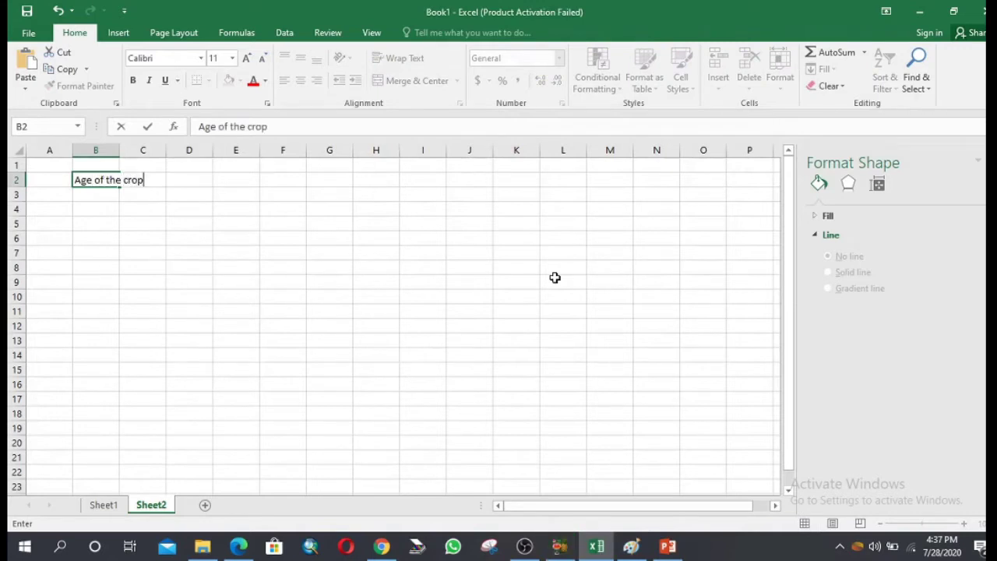
click(284, 285)
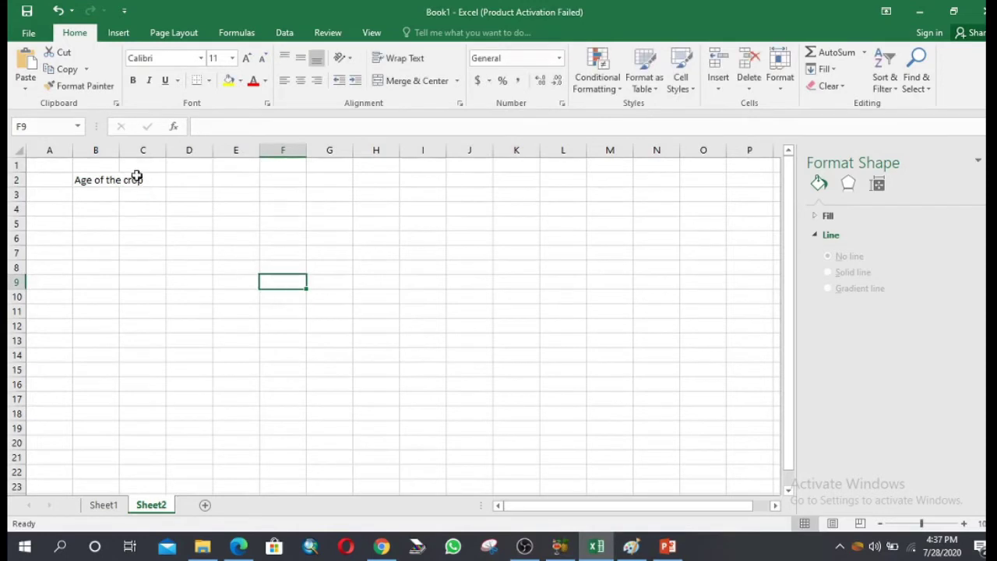
drag(119, 150, 151, 150)
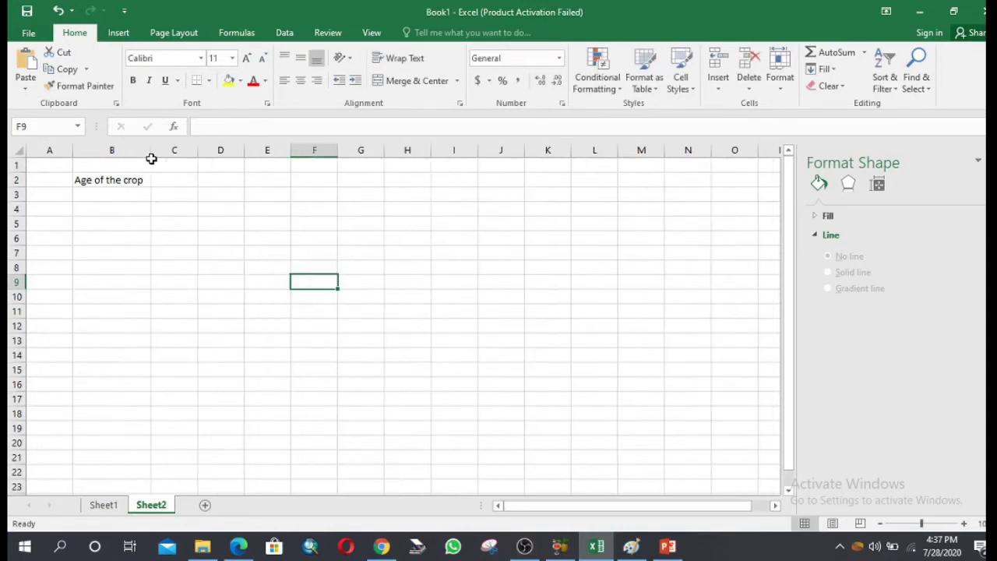
Step: Enter the first age class, "10 to 20", in cell B3 below the heading
click(133, 195)
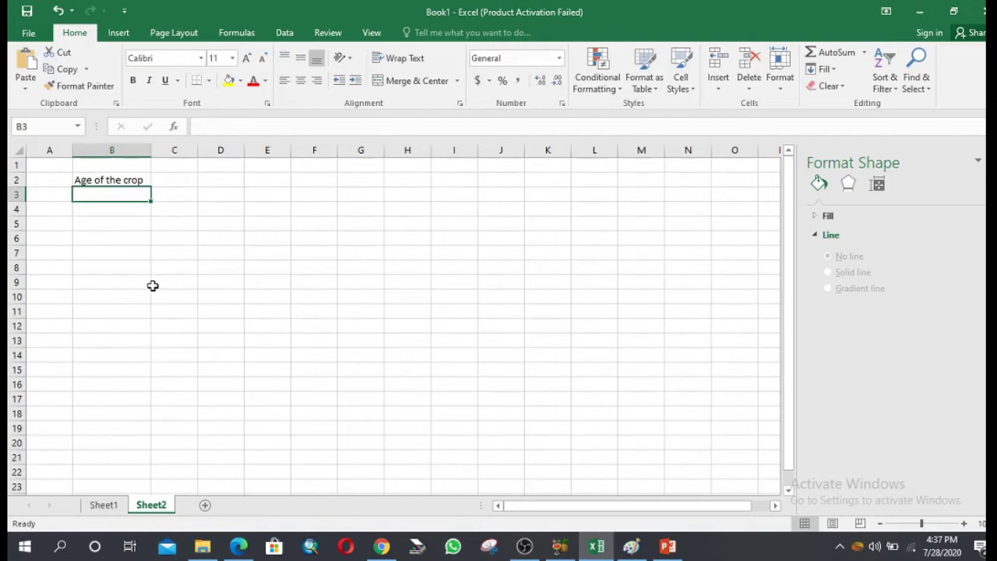
text(10)
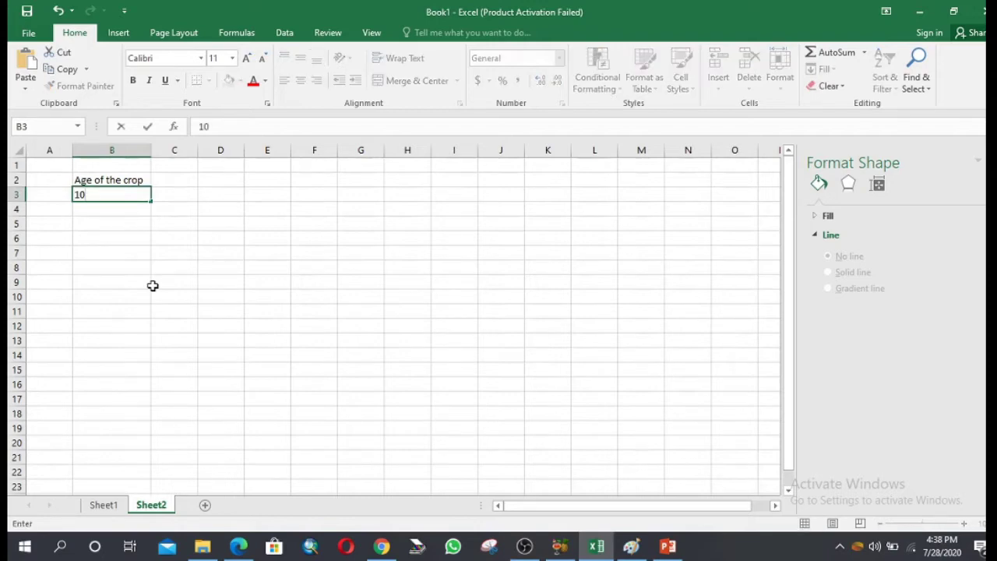
text( to)
text( 10)
key(BackSpace)
text(20)
key(BackSpace)
key(BackSpace)
key(BackSpace)
text(2o)
key(BackSpace)
text(0)
key(Return)
Step: Enter the age classes "20 to 30" in B4 and "30 to 40" in B5
text(20 )
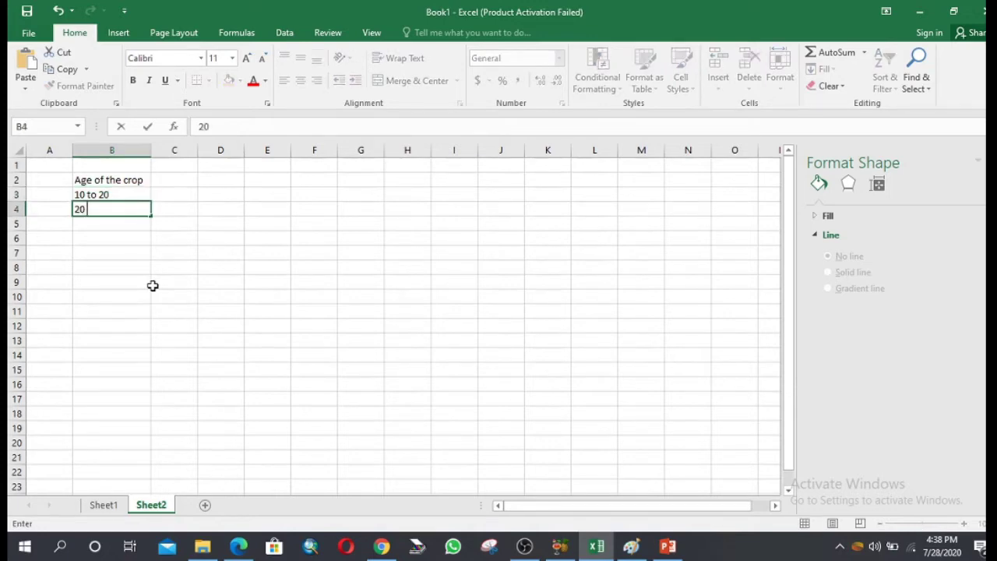
text(to 30)
key(Return)
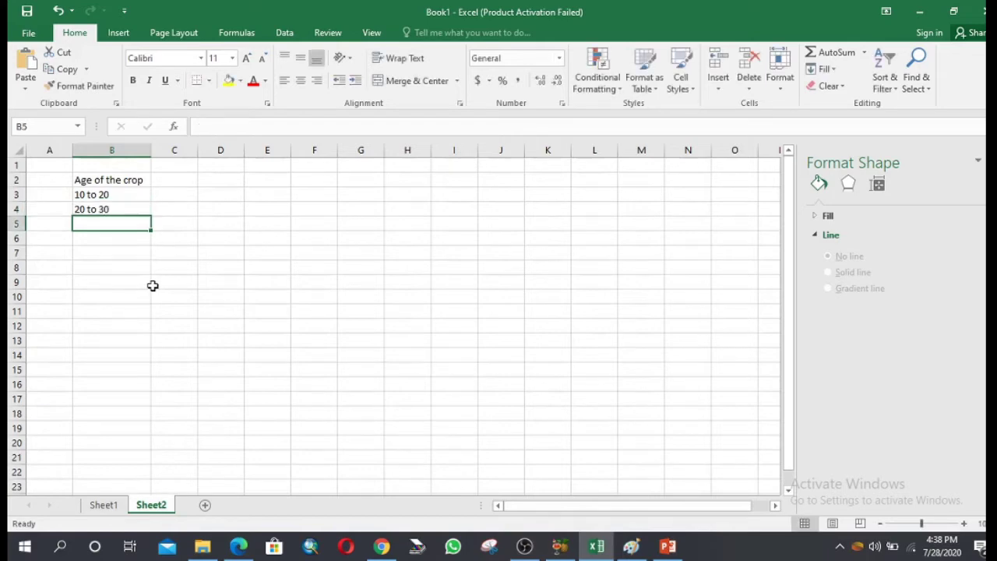
text(30 t)
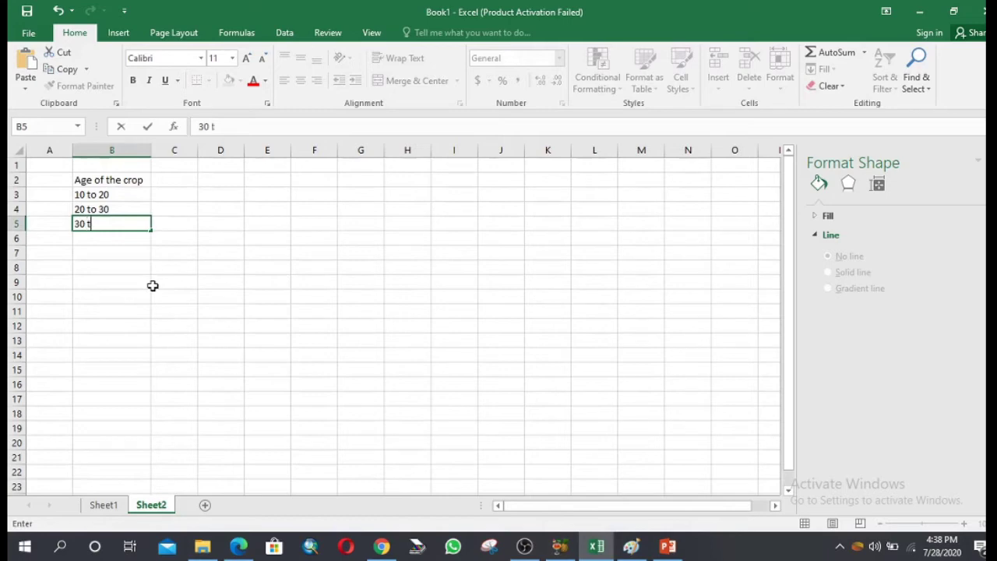
text(o 40)
key(Return)
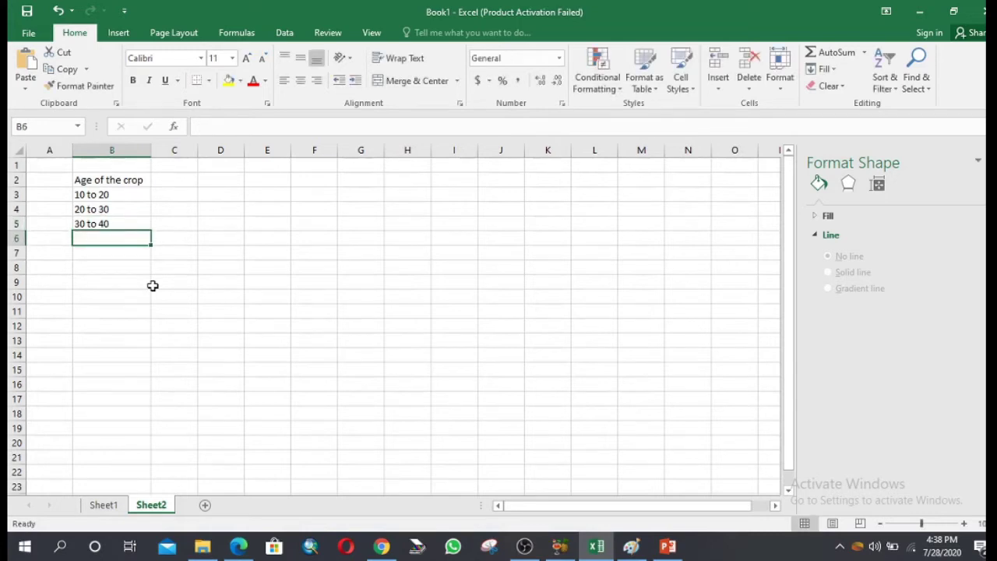
Step: Fill in the age classes "40 to 50", "50 to 60" and "60 to 70" in cells B6 to B8
text(40)
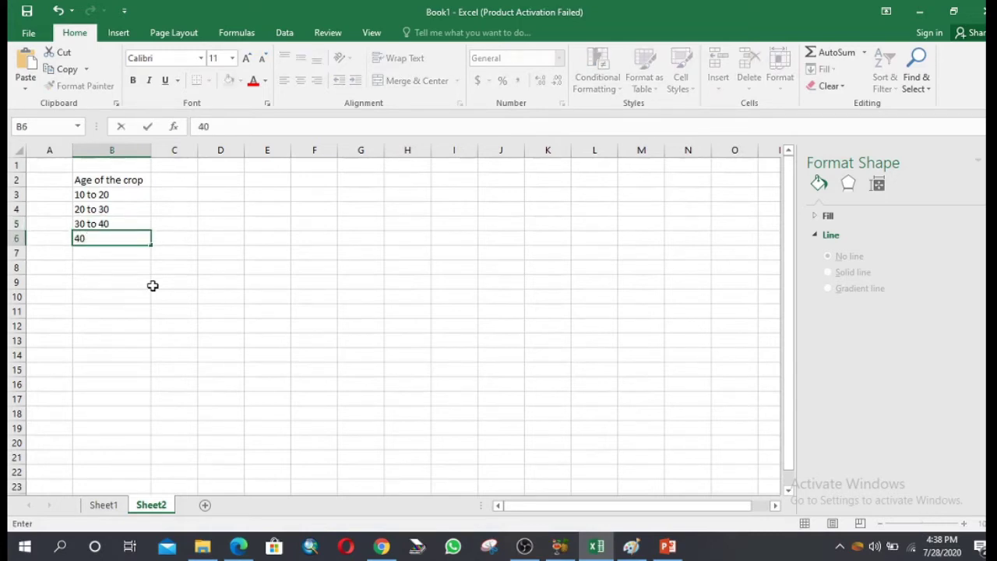
text( to 50)
key(Return)
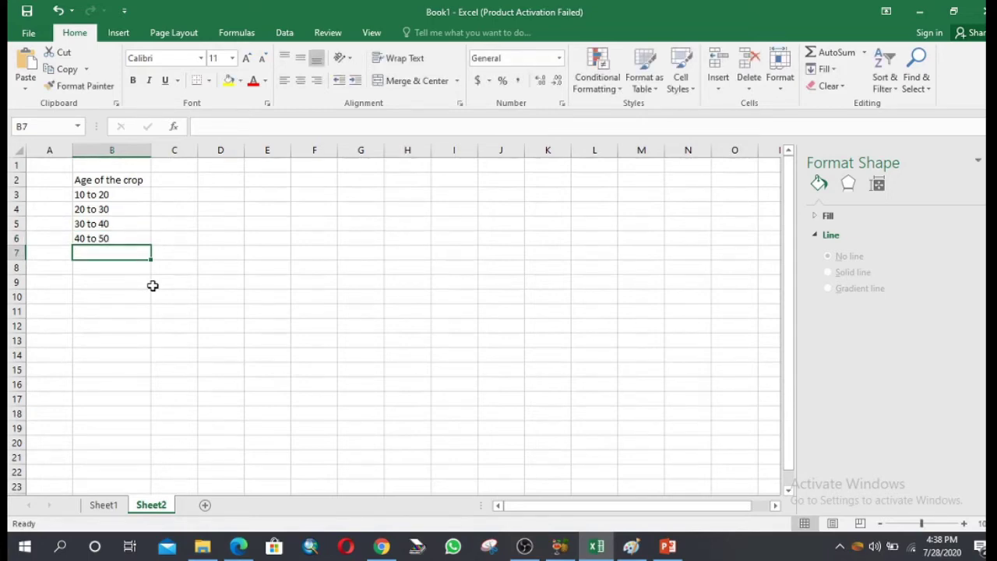
text(50 to)
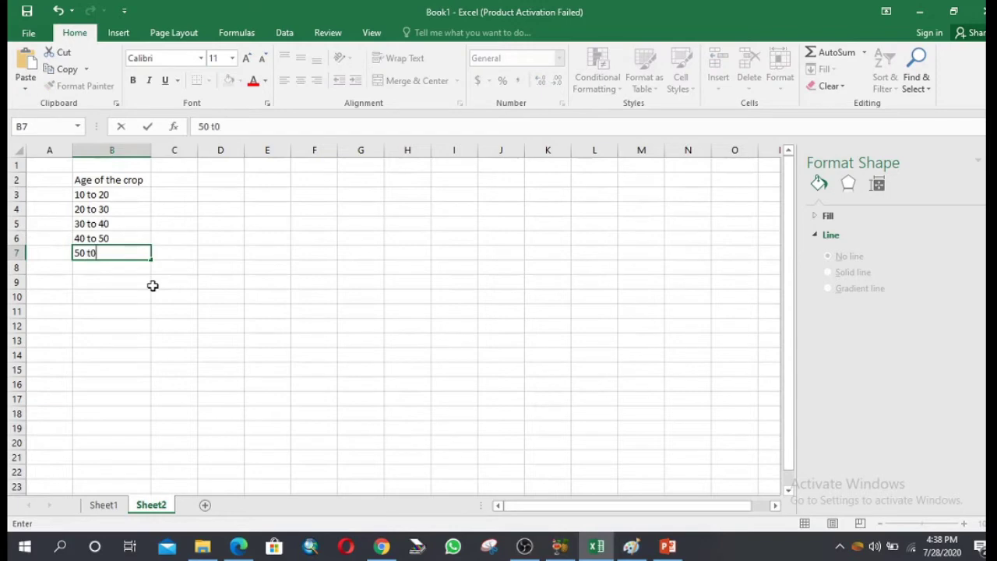
key(BackSpace)
text(o 60)
key(Return)
text(60)
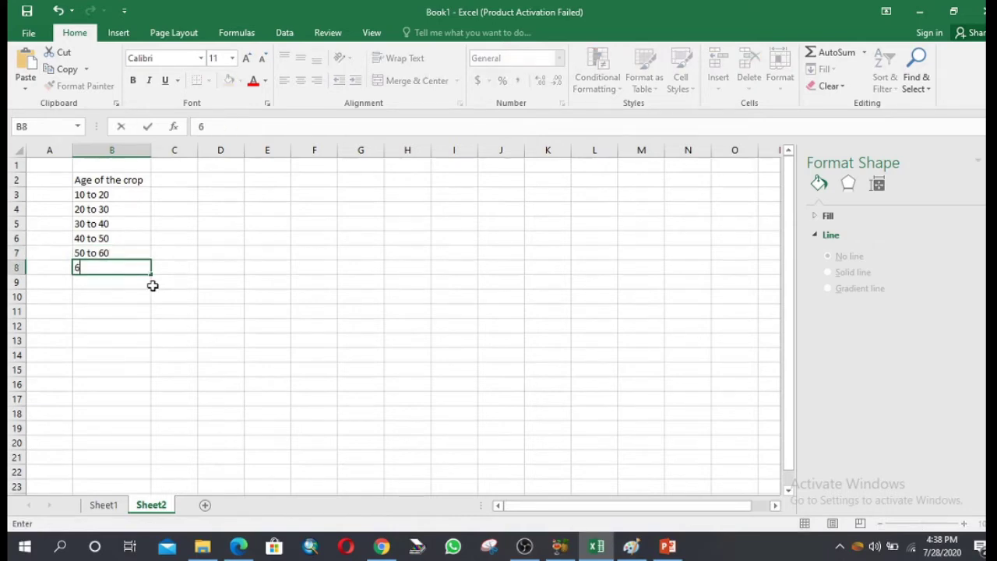
text( to 70)
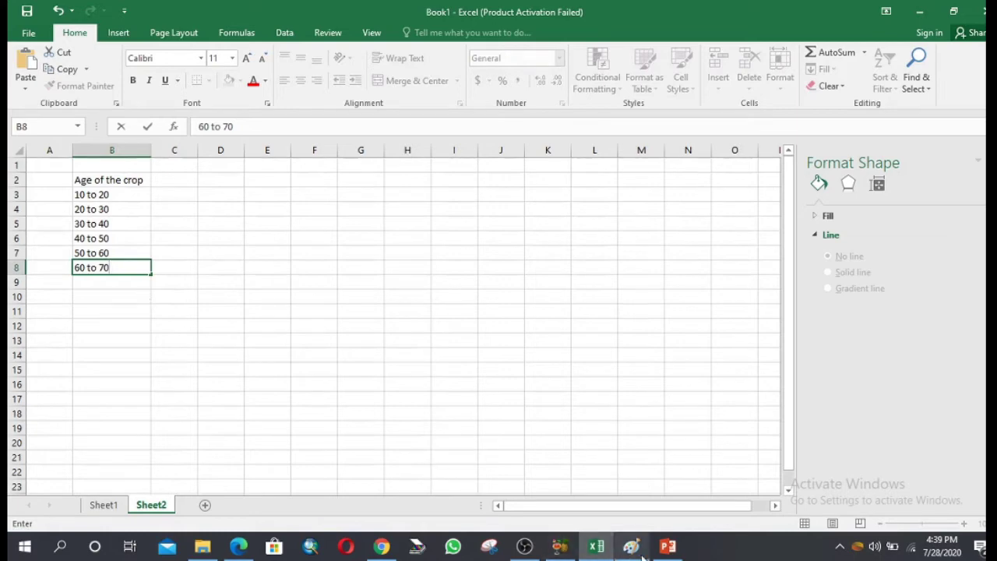
Step: Switch to PowerPoint and add the paragraph "Yield table are prepared for one species and one site quality" at the end of the Yield Table slide's text
click(666, 547)
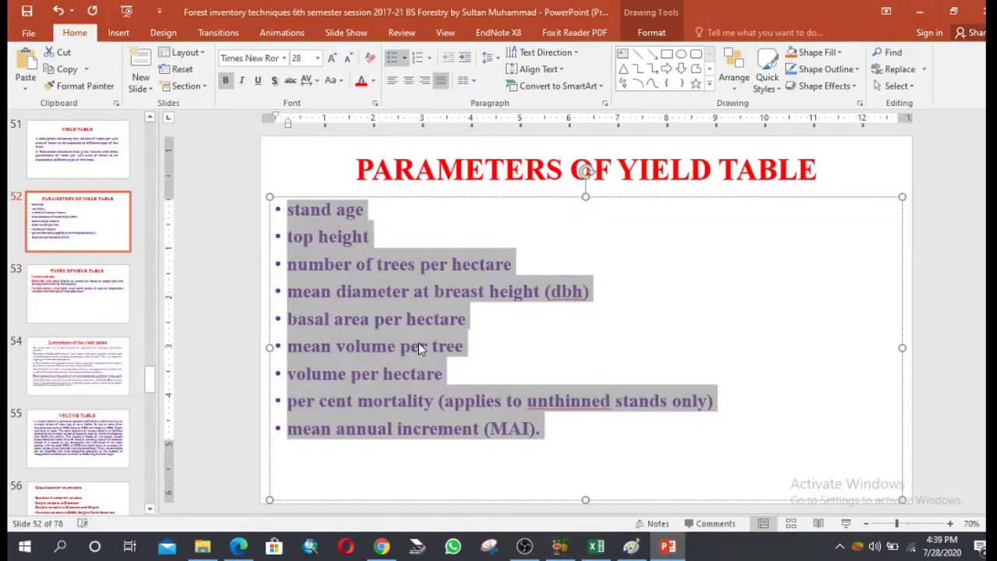
click(420, 347)
key(Page_Up)
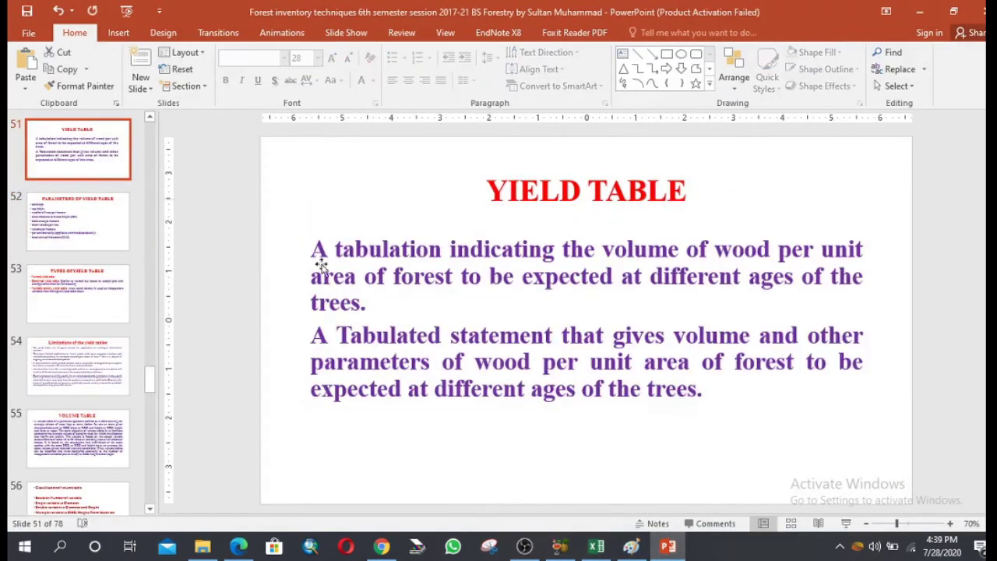
click(714, 398)
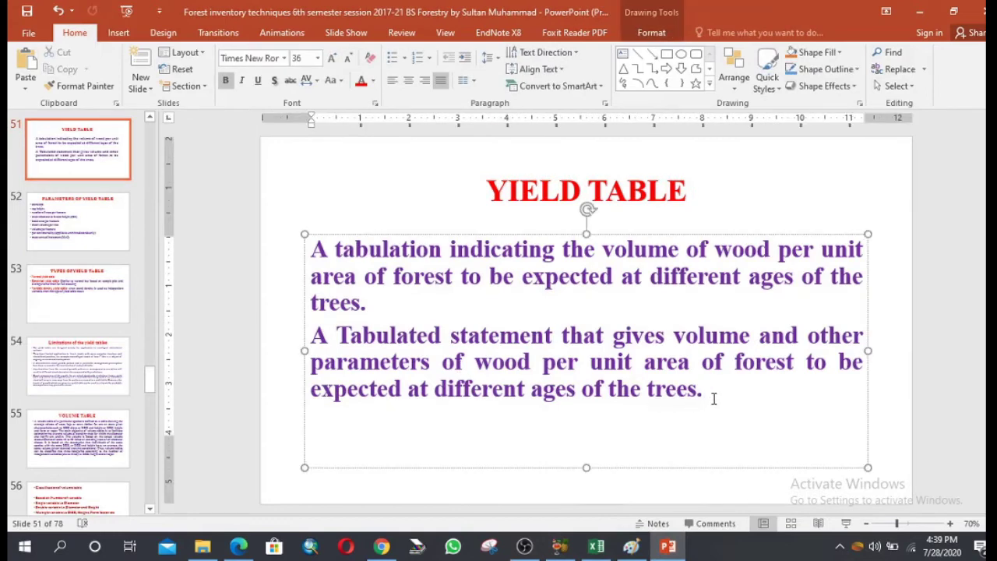
key(Return)
text(YH)
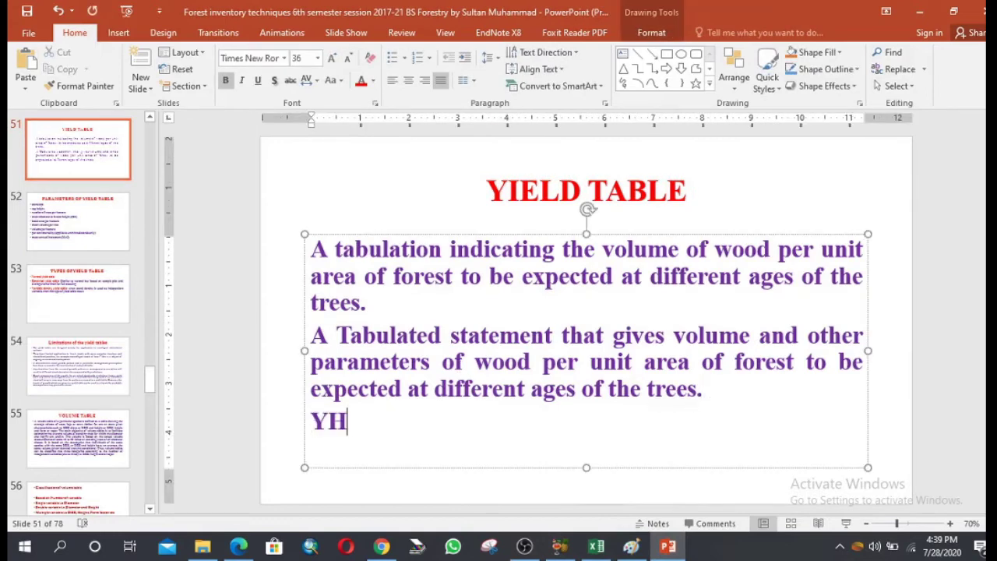
text(ie)
key(BackSpace)
key(BackSpace)
key(BackSpace)
text(ield )
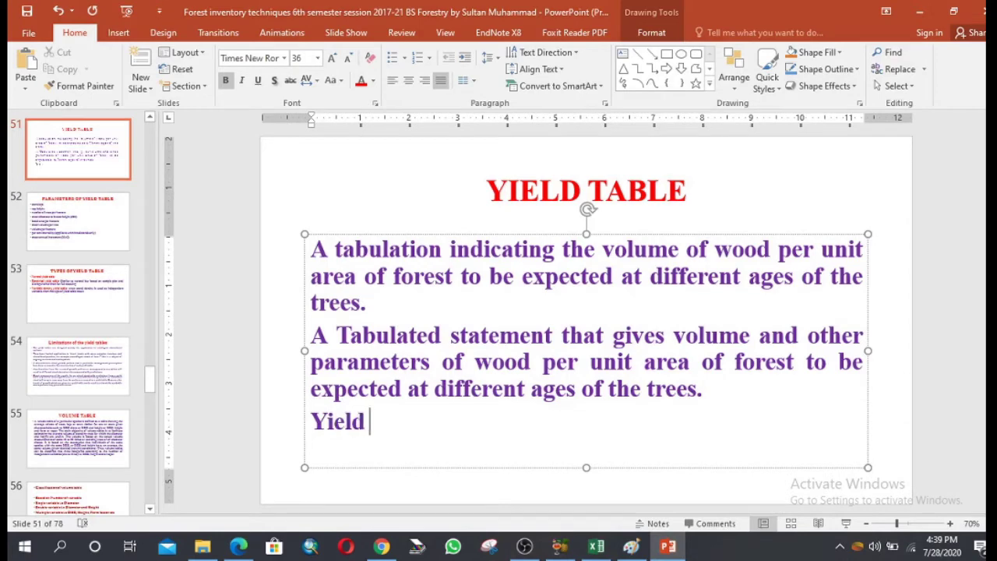
text(table are)
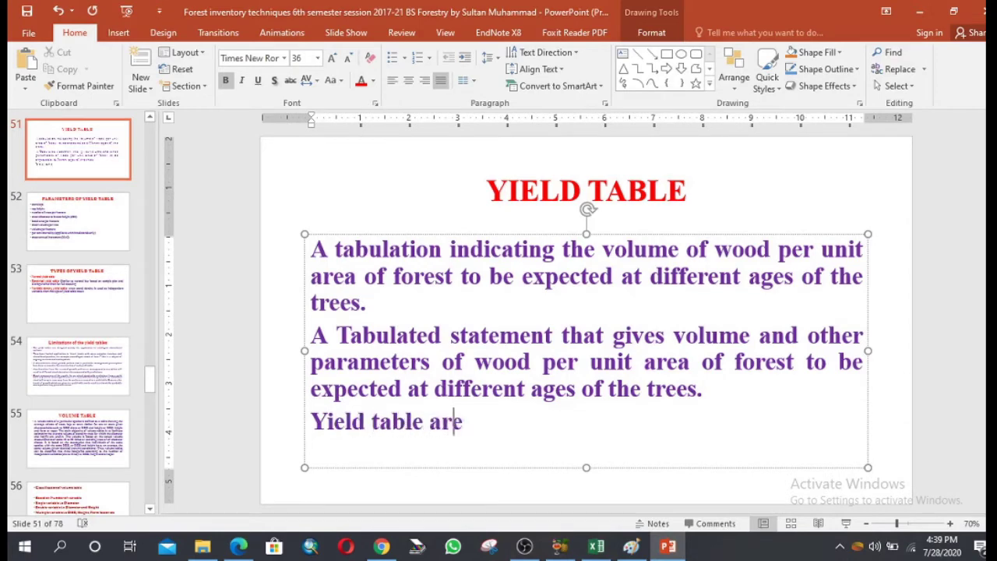
text( prepared f)
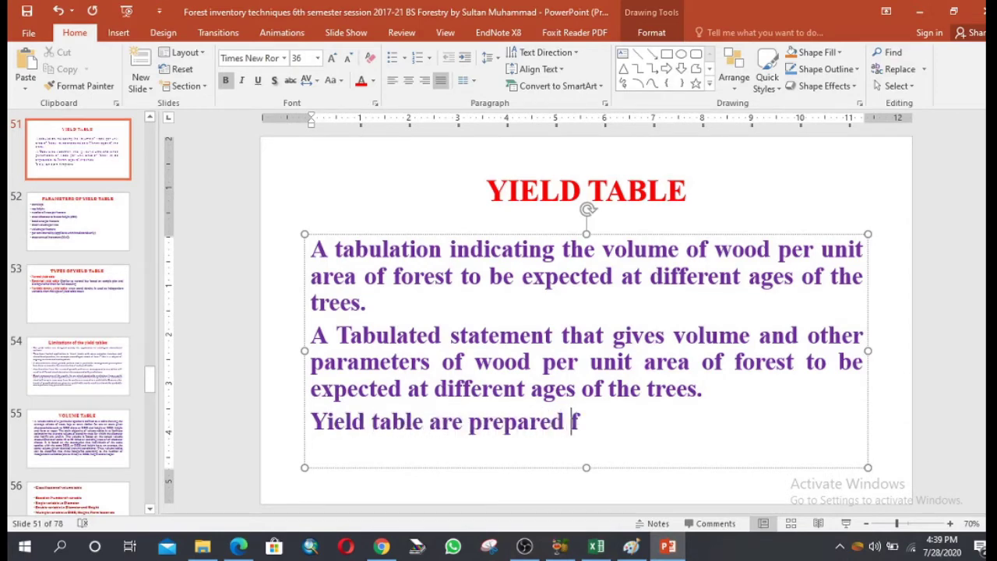
text(or one spe)
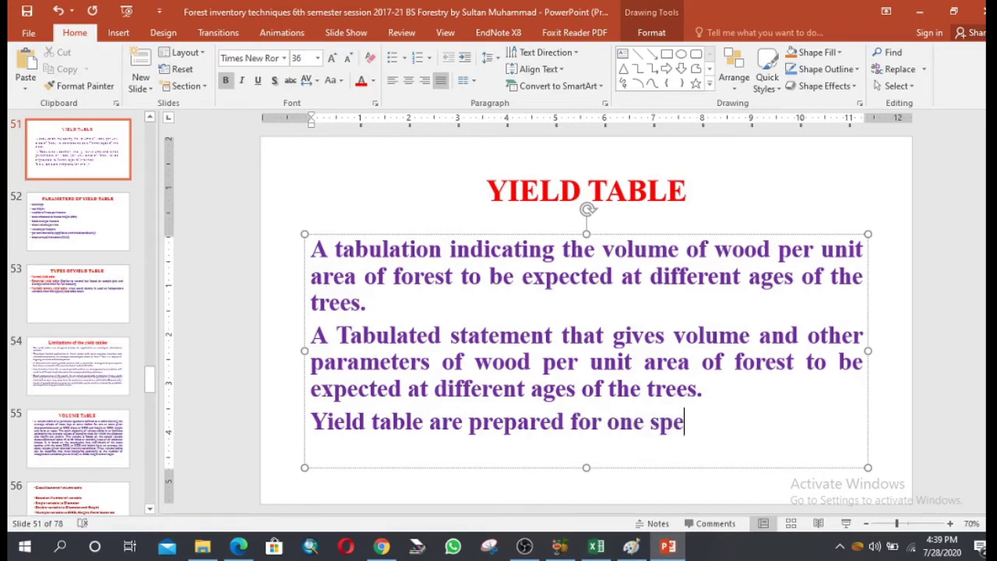
text(cies and )
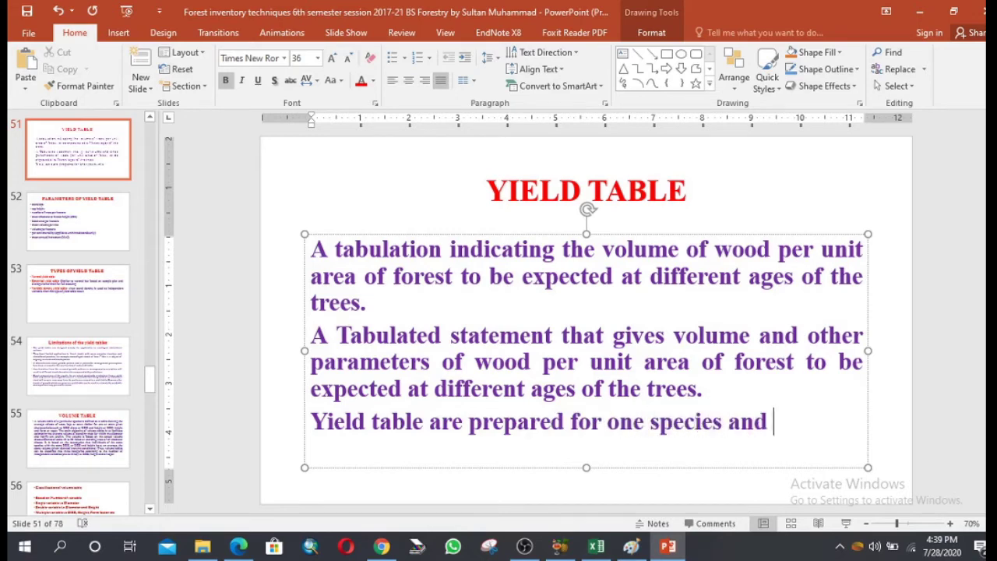
text(one )
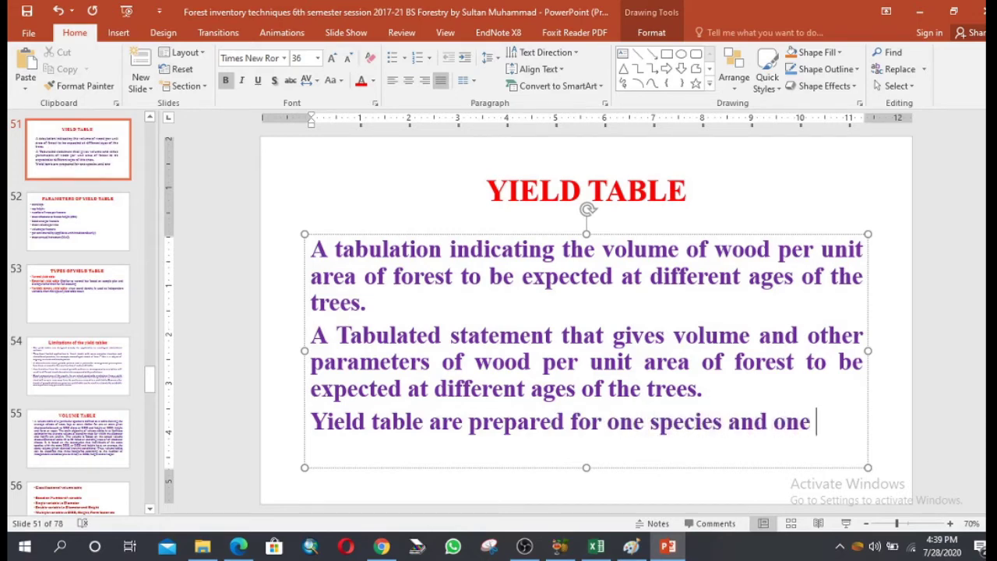
text(site qu)
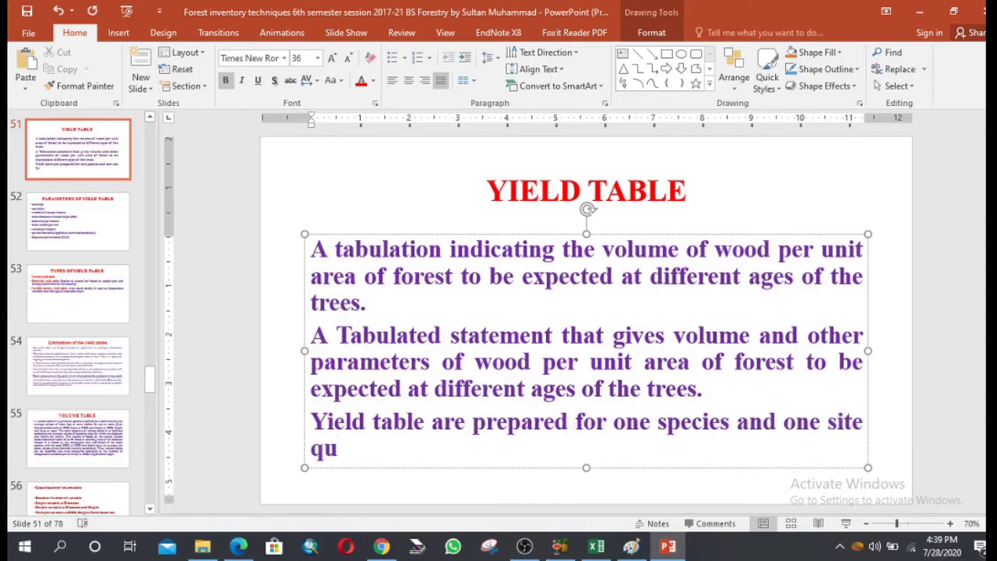
text(ality)
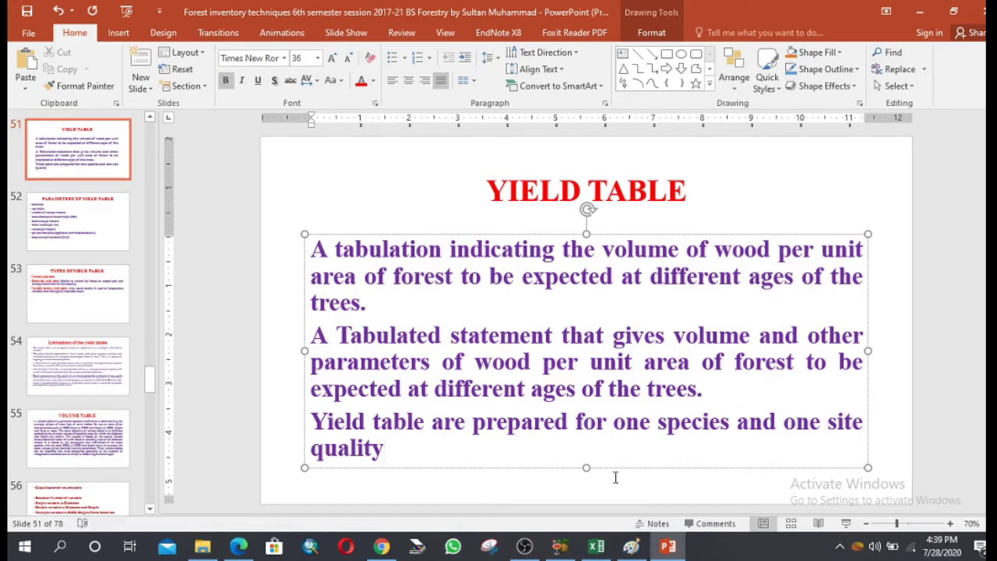
Step: Review the list on the Parameters of Yield Table slide and return to the Book1 workbook in Excel
mouse_move(596, 550)
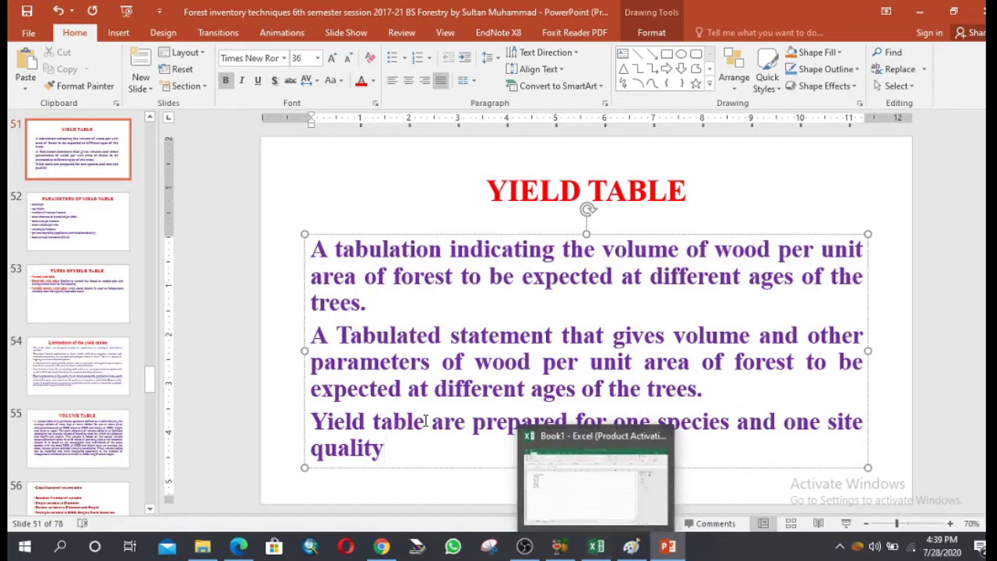
click(84, 239)
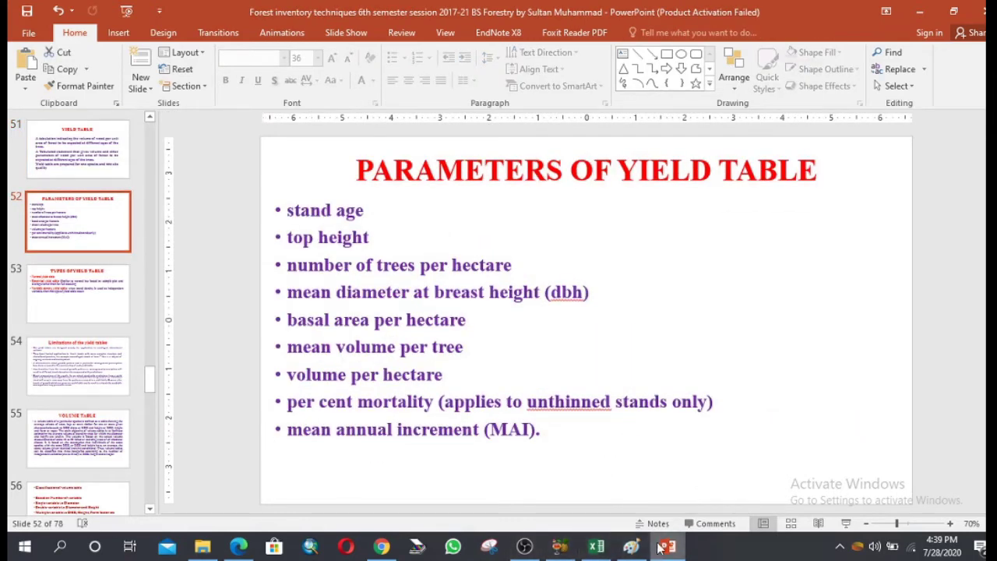
click(596, 546)
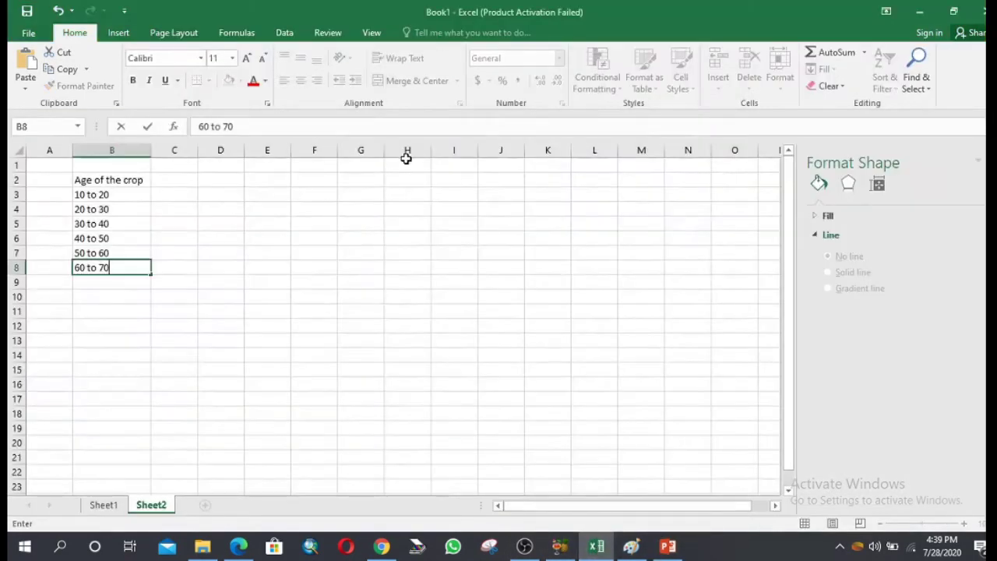
Step: Check the first parameter on the PowerPoint slide and enter the heading "stand age" in C2 of the Excel sheet
click(191, 181)
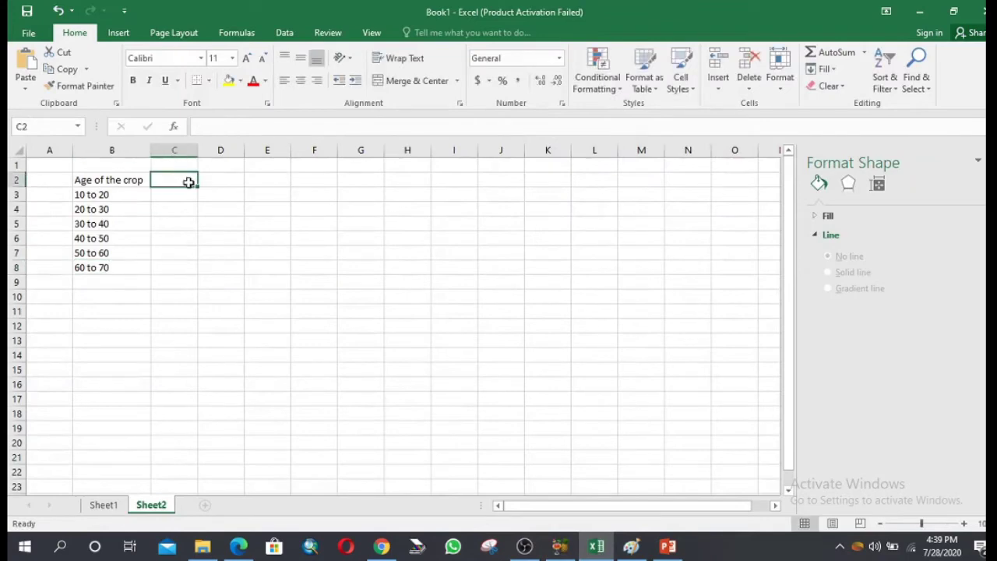
click(667, 546)
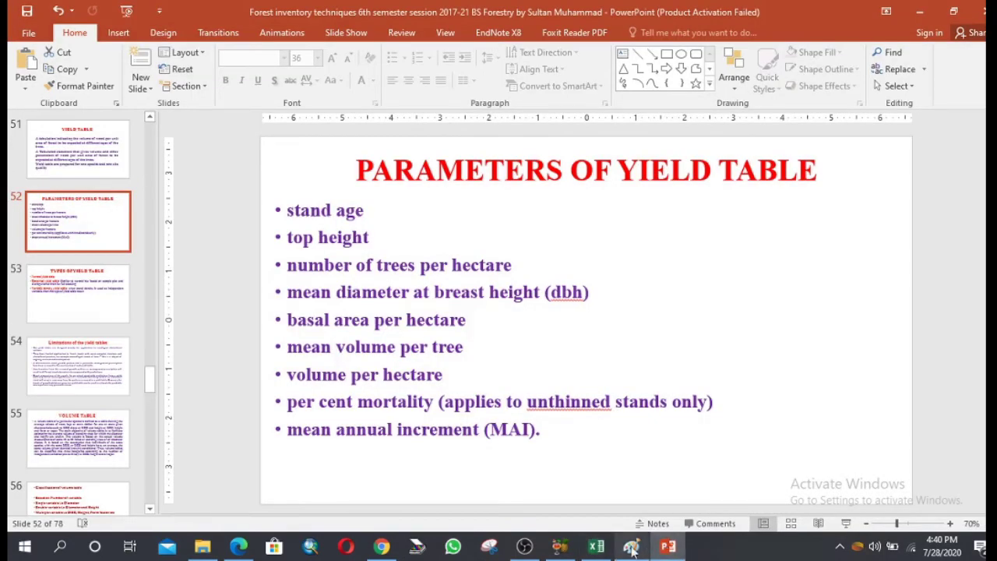
click(597, 547)
text(stand a)
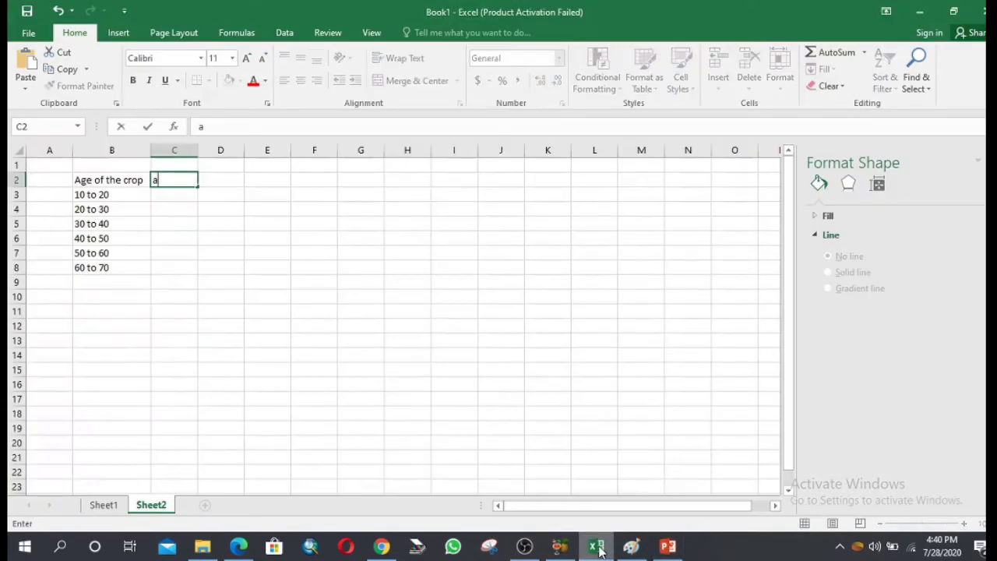
text(ge)
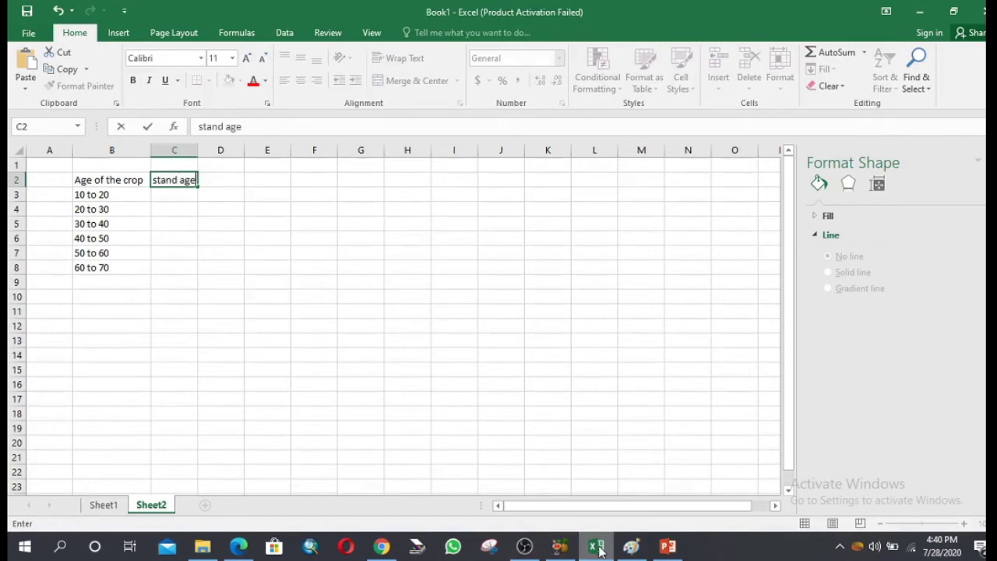
Step: Check the second parameter on the PowerPoint slide, then enter the heading "Top height" in D2 of the Excel sheet
click(669, 546)
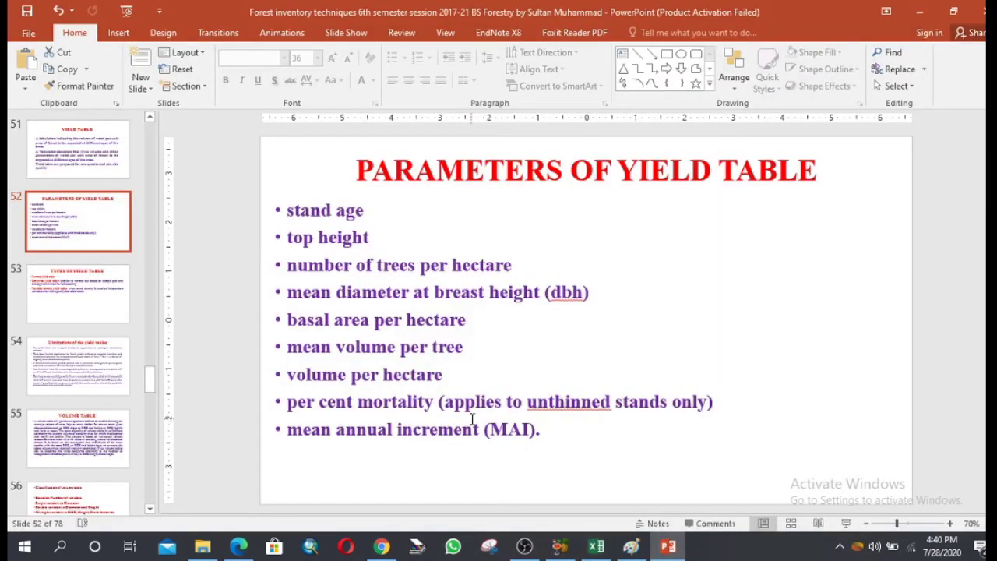
click(584, 553)
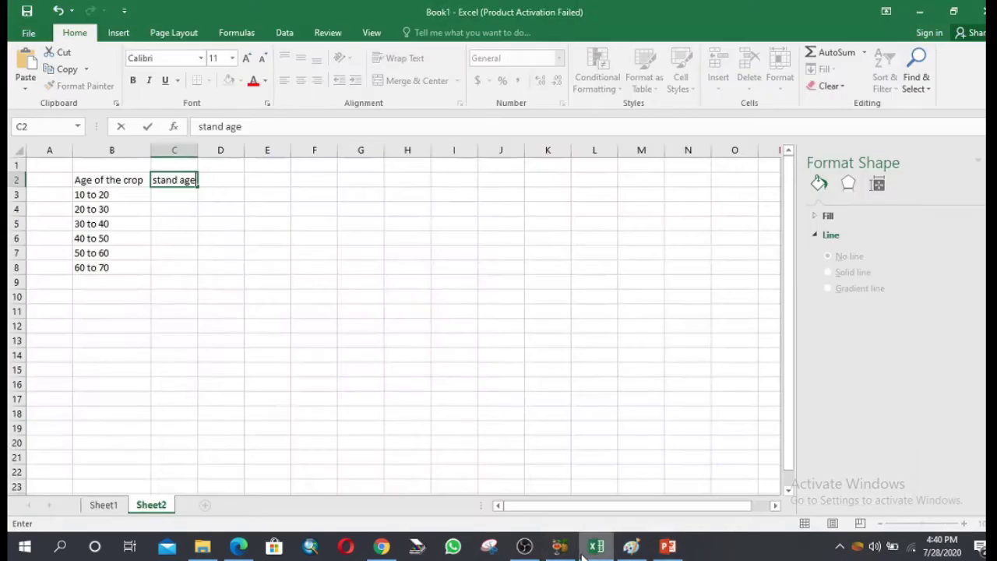
key(Tab)
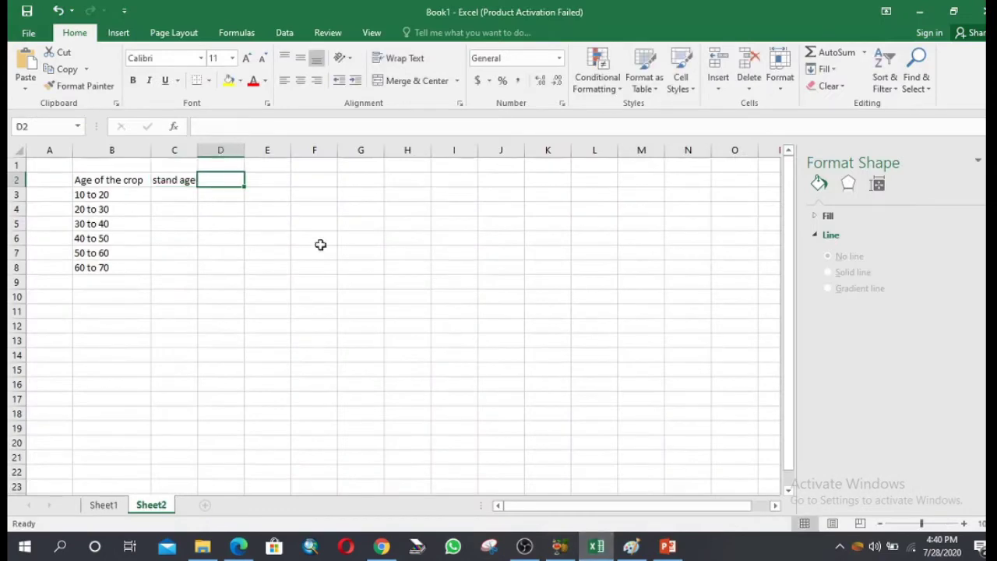
text(Top h)
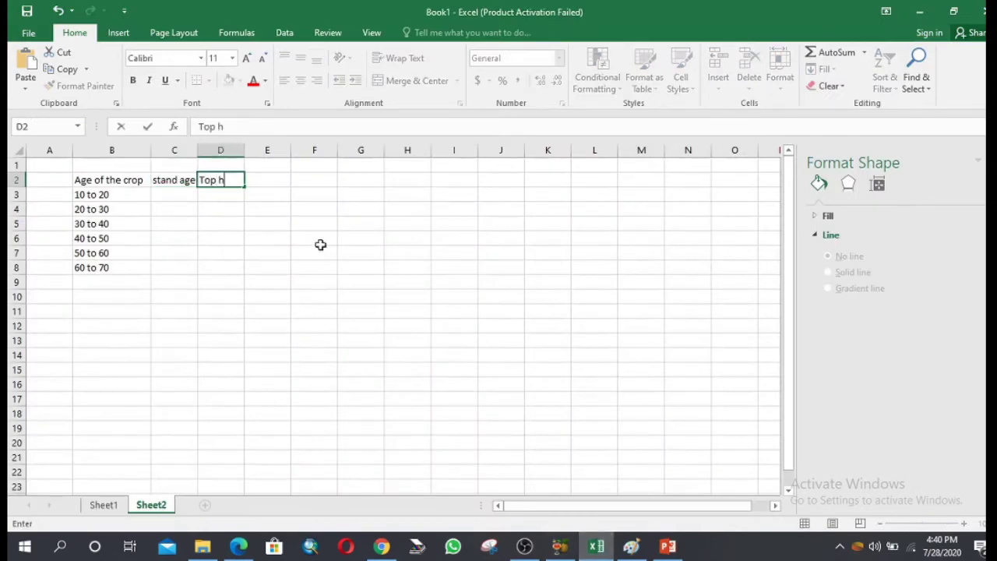
text(eight)
key(Tab)
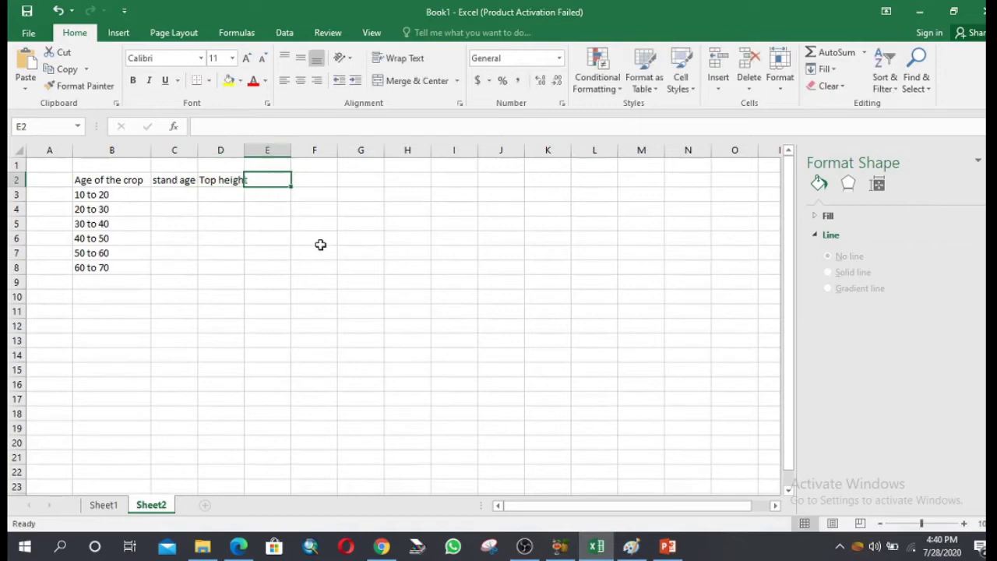
Step: Look up the trees-per-hectare parameter in PowerPoint and enter "# of tree/Ha" in E2 of the Excel sheet
click(667, 547)
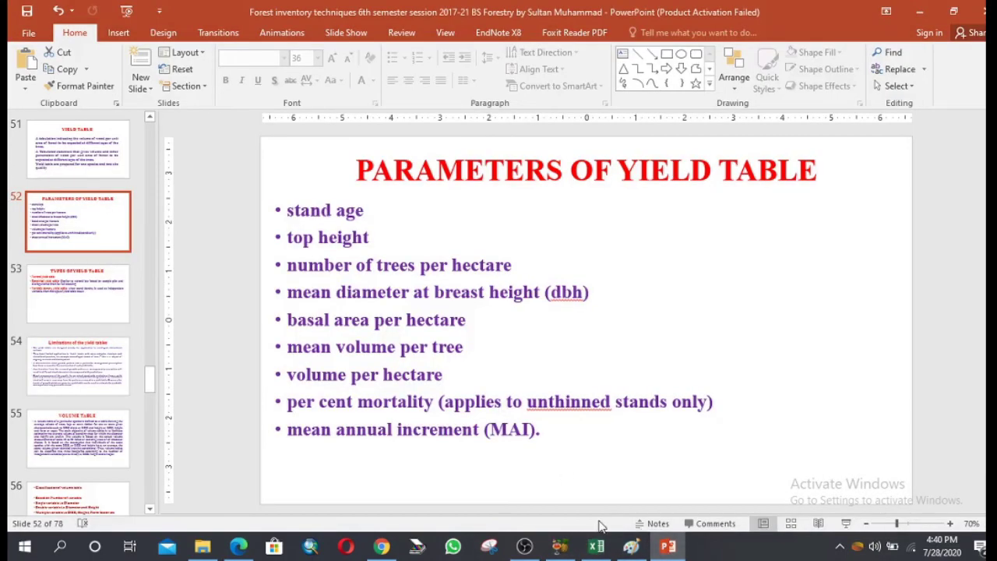
click(597, 547)
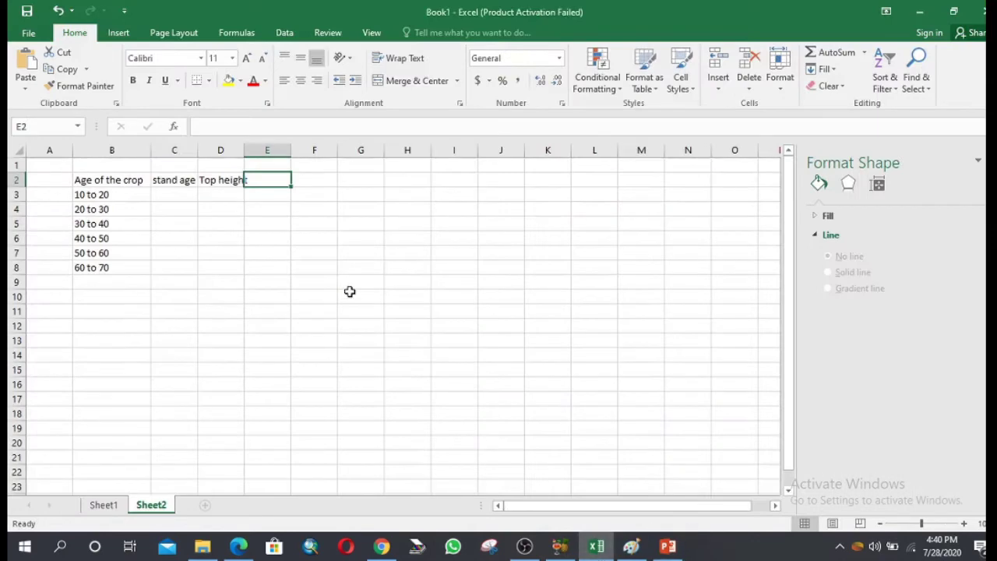
text(#)
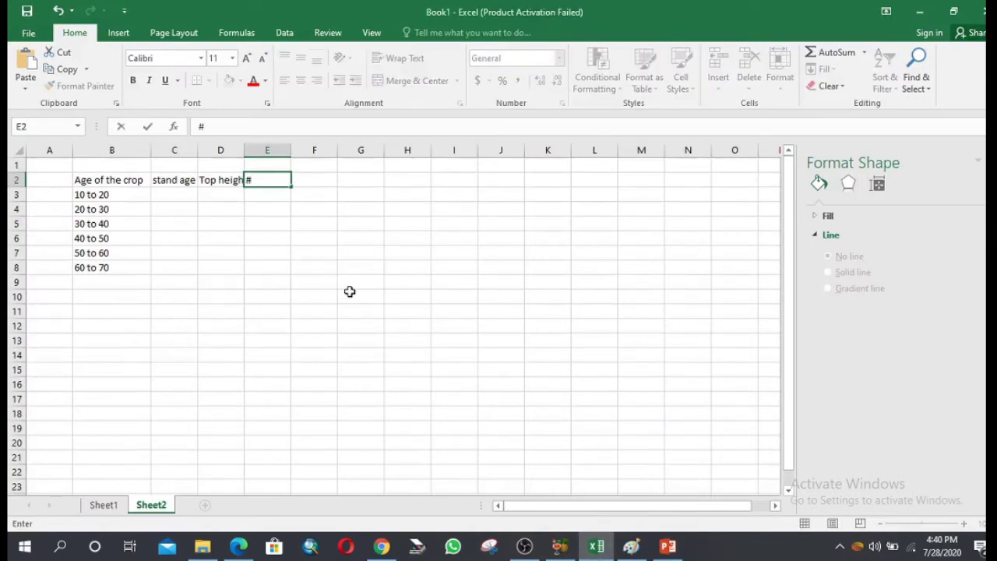
text( of tree)
text(ar)
key(BackSpace)
key(BackSpace)
key(BackSpace)
text(/Ha)
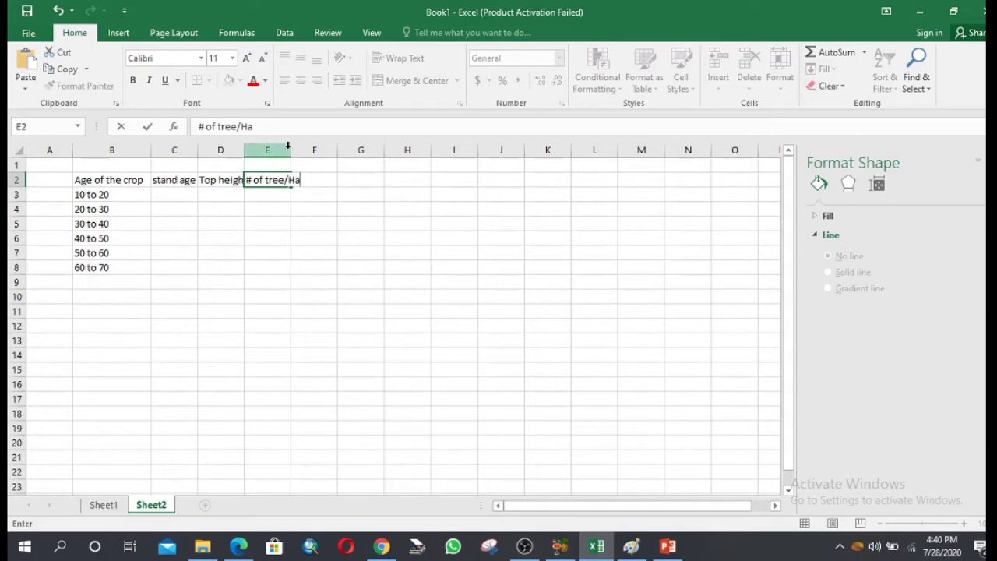
Step: Widen columns E and D so their row 2 headings fit completely
click(312, 195)
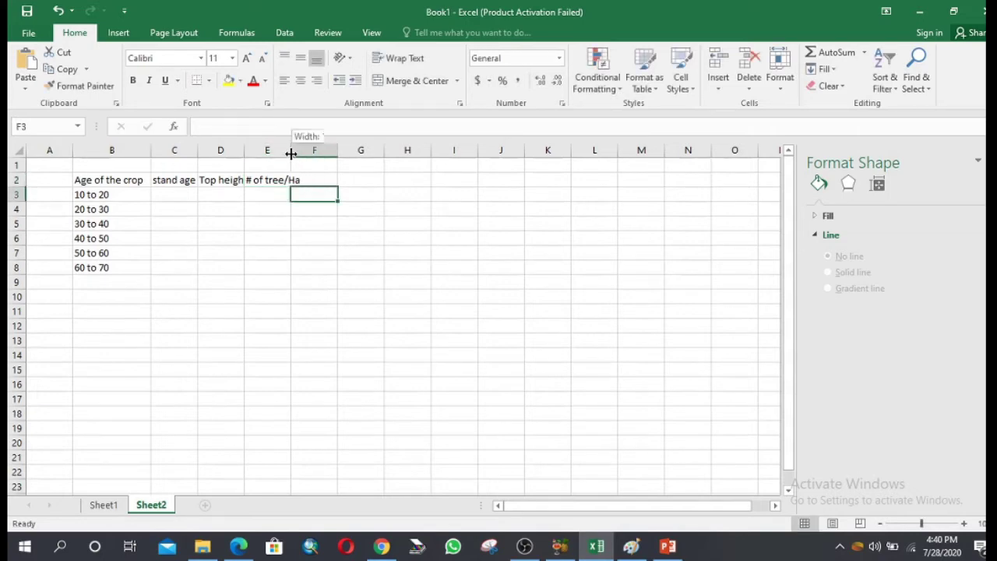
drag(290, 154, 311, 152)
drag(244, 152, 254, 152)
Step: Look up the mean diameter parameter in PowerPoint and enter "Mean Diameter at DBH" in F2 of the Excel sheet
click(339, 180)
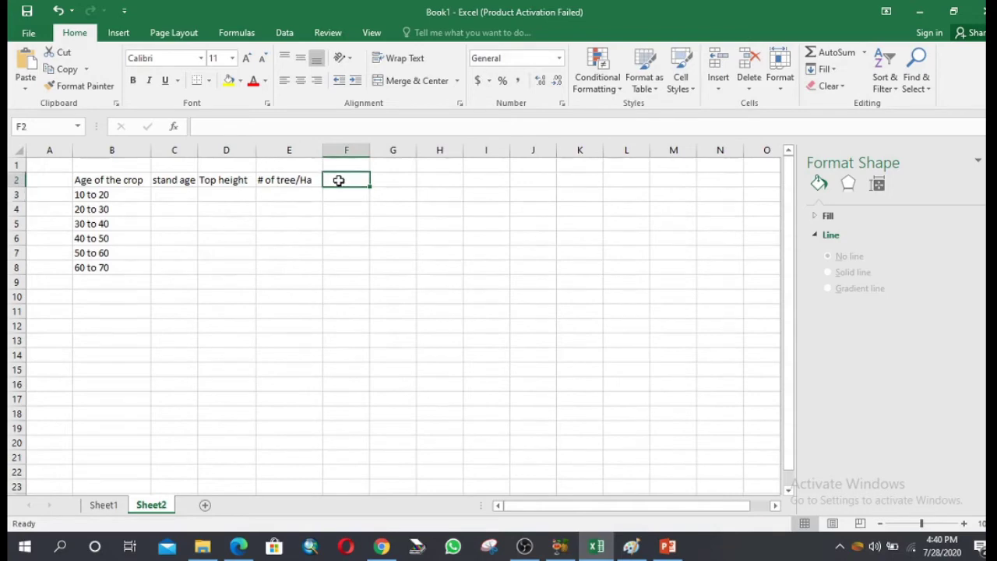
click(670, 551)
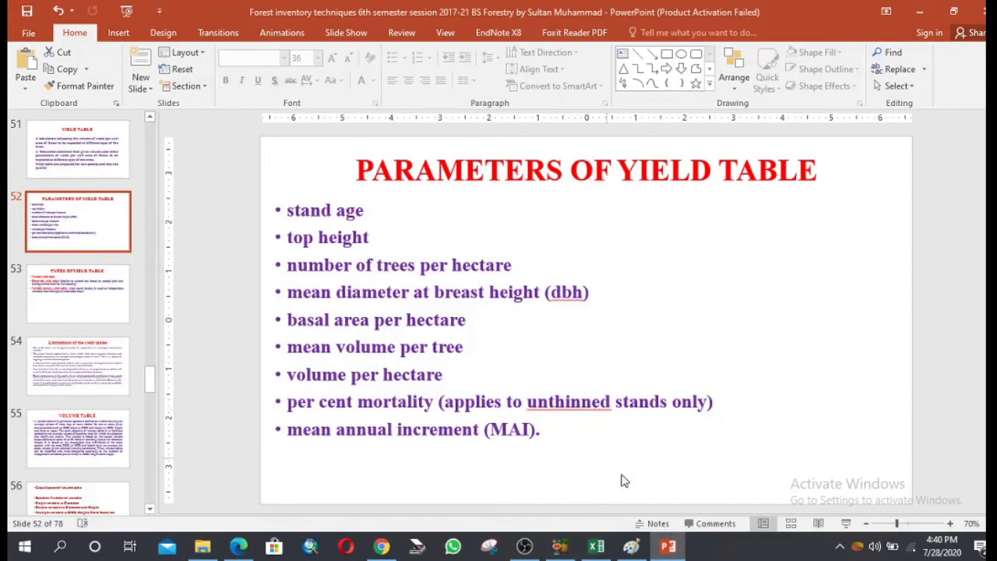
click(597, 548)
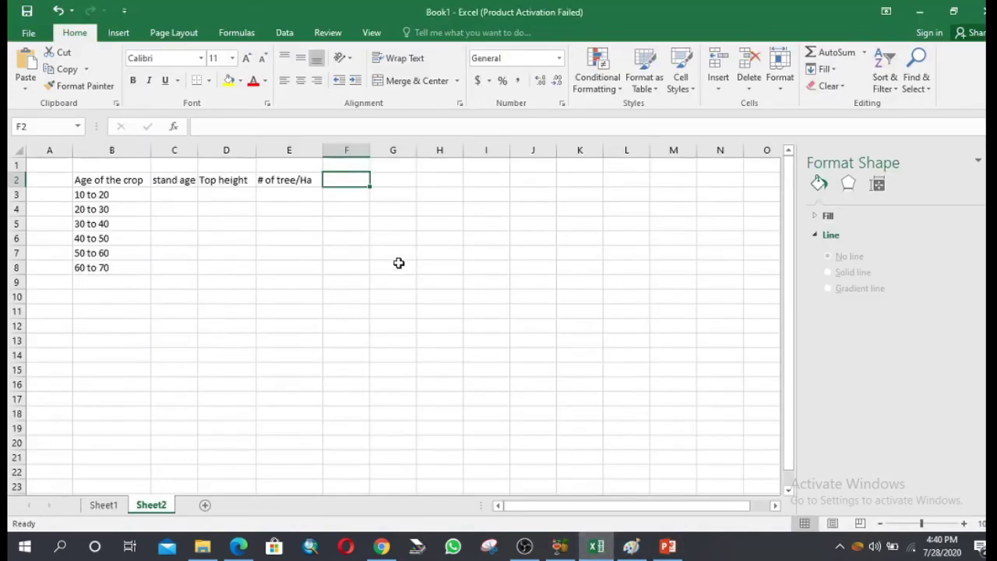
text(Mean)
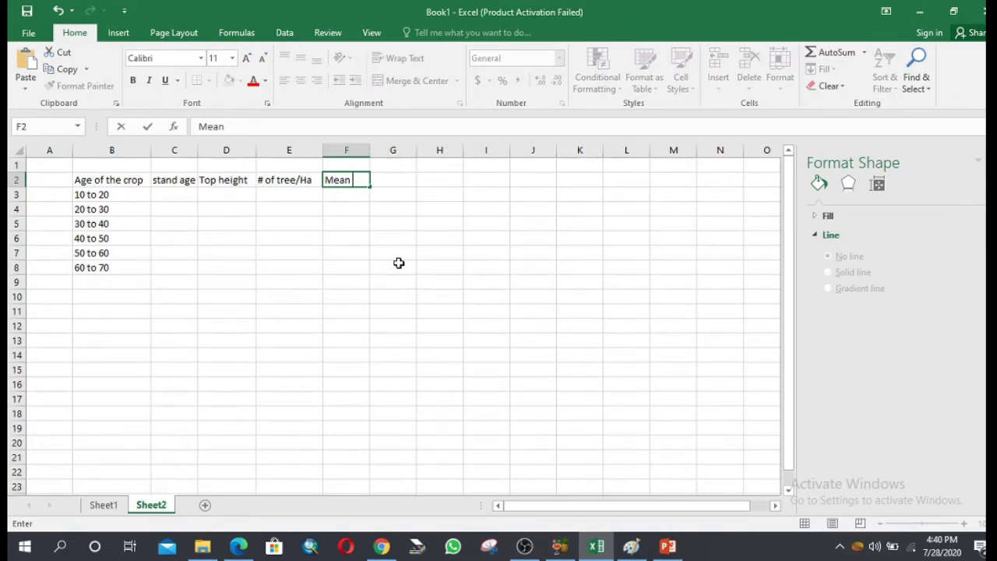
text( Diameter at)
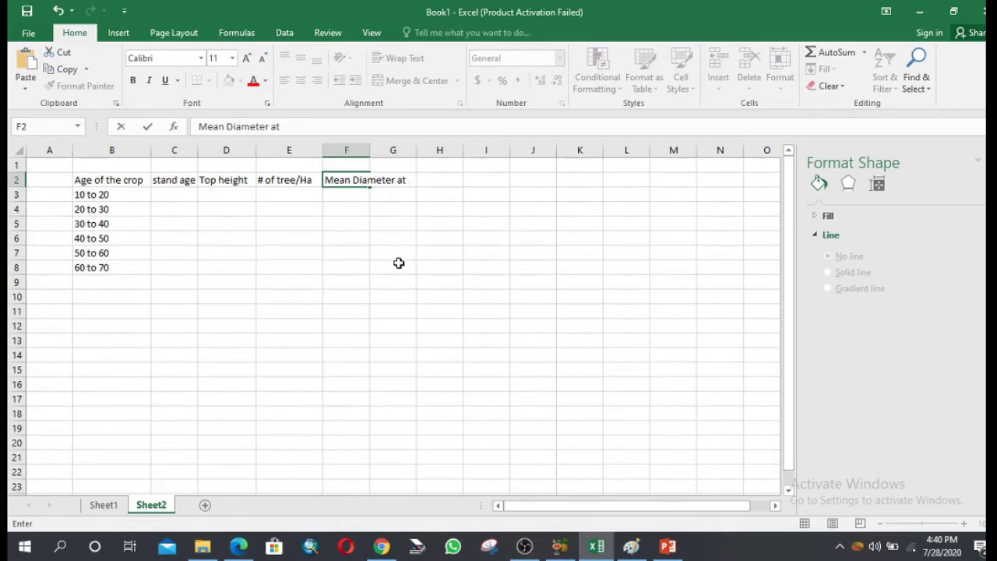
text(DBH)
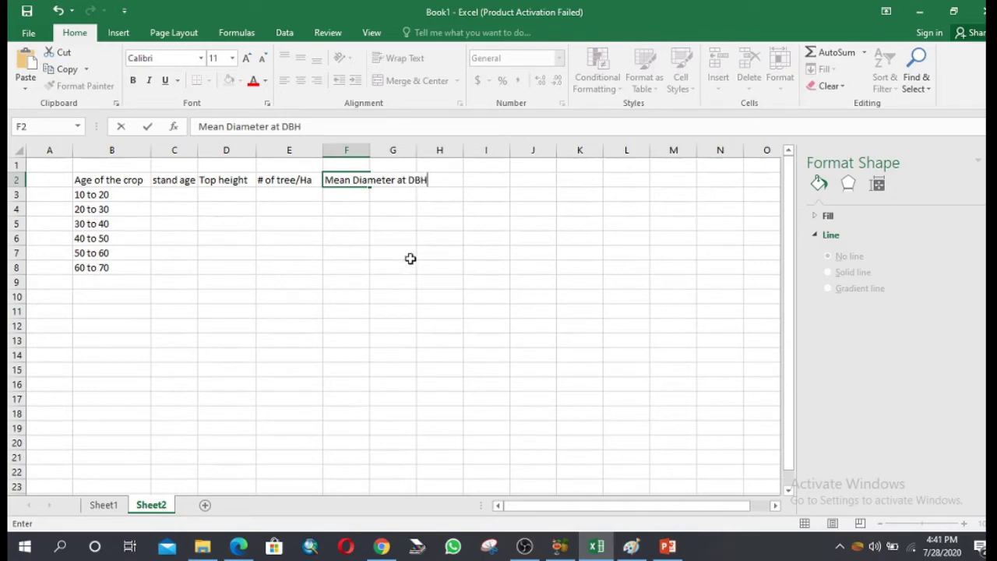
Step: Widen column F to fit the mean diameter heading
click(367, 150)
click(373, 268)
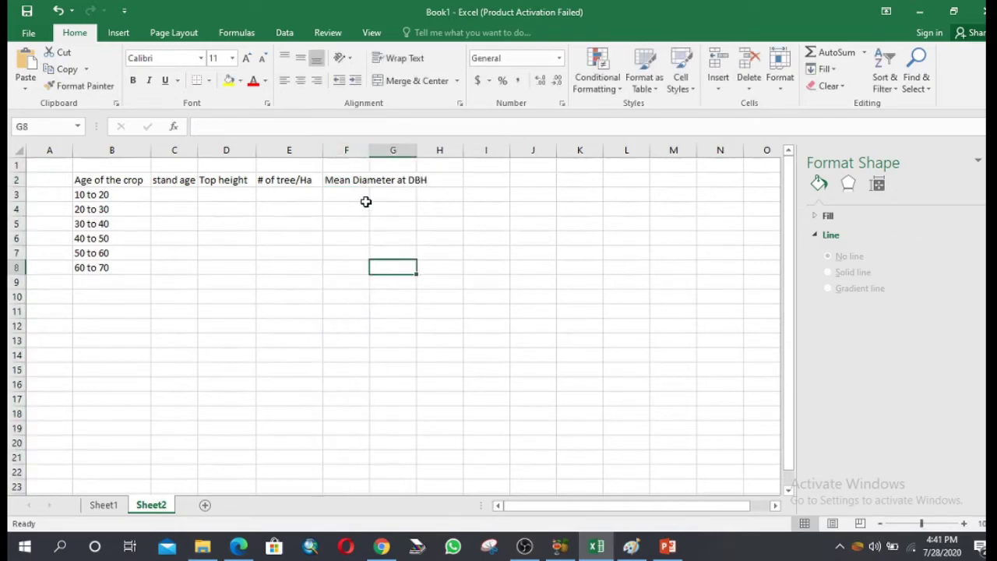
drag(377, 150, 437, 149)
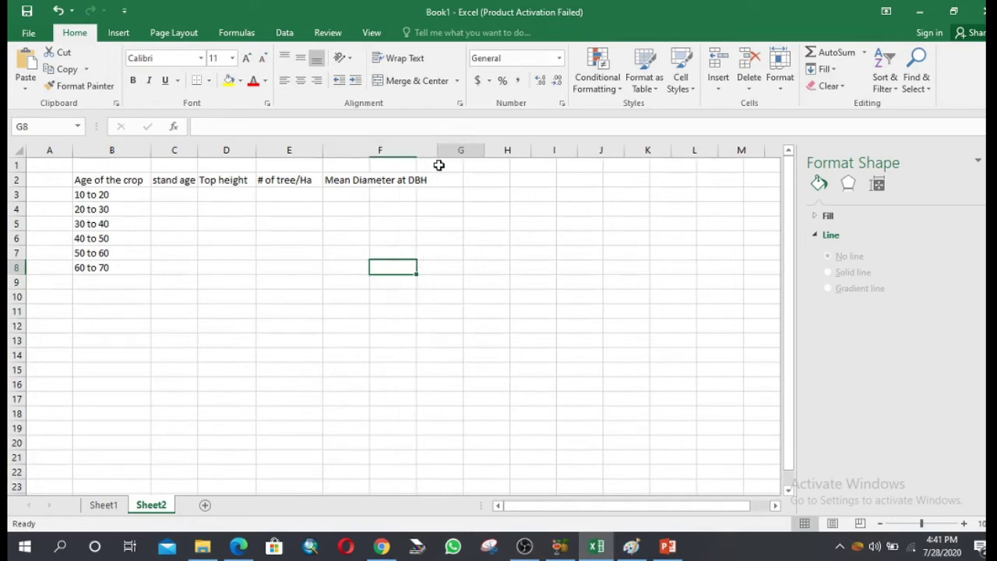
Step: Look up the basal area parameter in PowerPoint and enter the heading "BA/Ha" in G2 of the Excel sheet
click(666, 548)
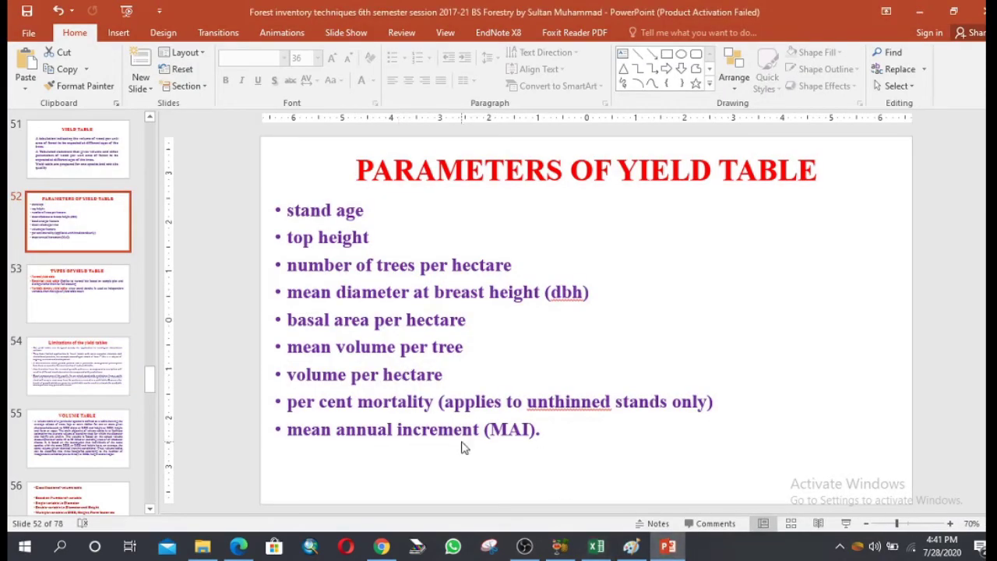
click(598, 548)
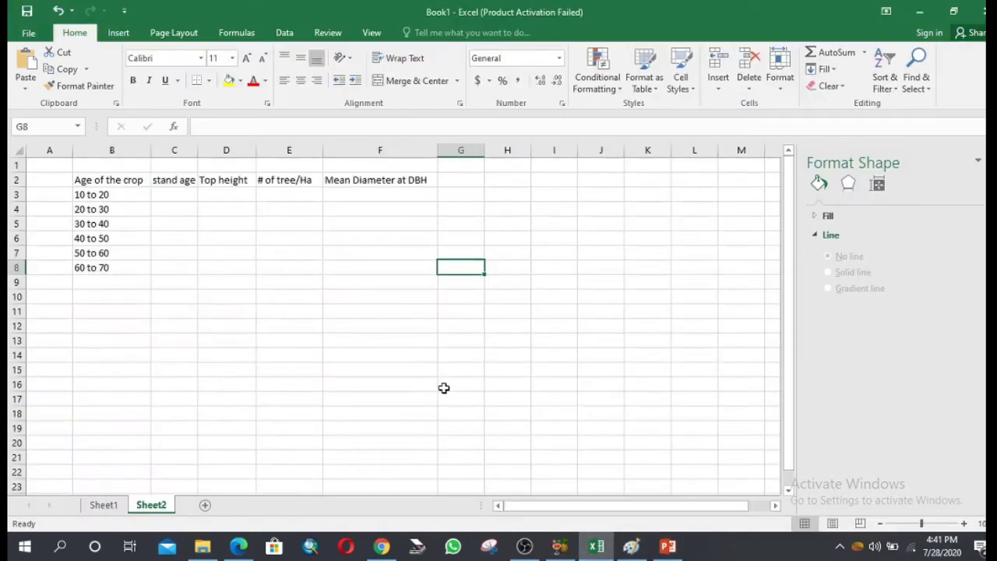
click(448, 176)
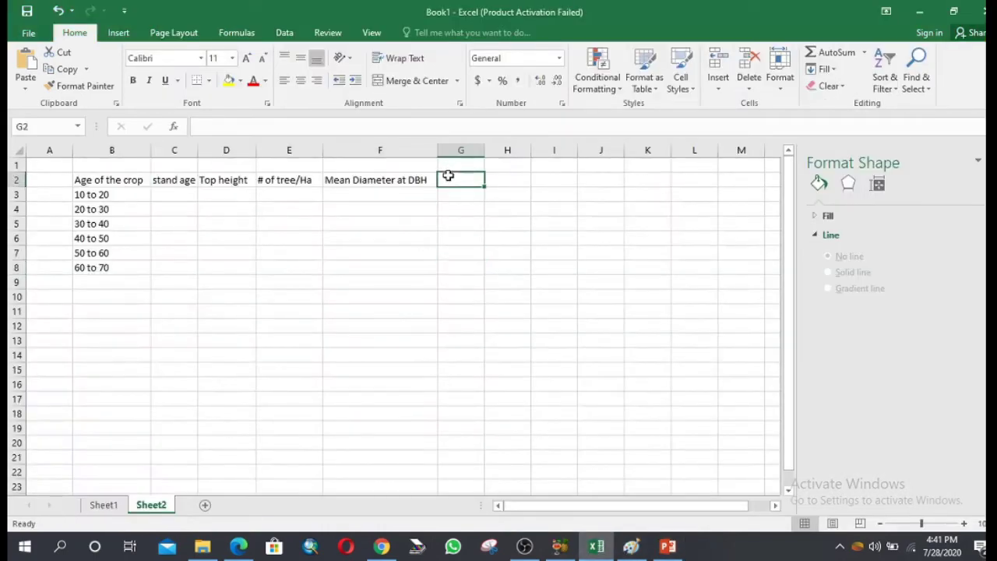
text(Ba)
key(BackSpace)
key(BackSpace)
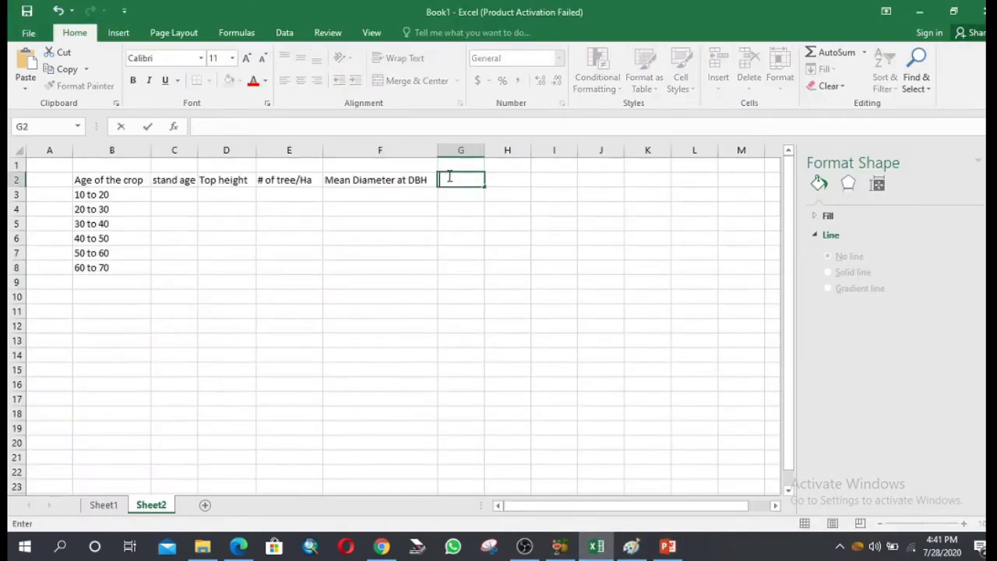
text(BA)
text(ha)
key(BackSpace)
key(BackSpace)
text(Ha)
click(507, 179)
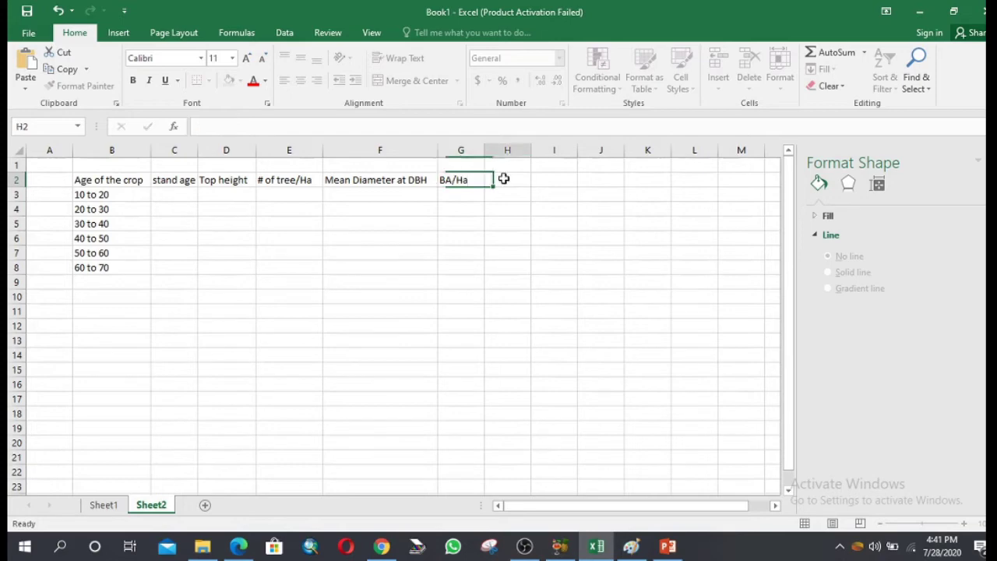
Step: Look up the mean volume parameter in PowerPoint and enter "Mean Vol/tree" in H2 of the Excel sheet
click(668, 546)
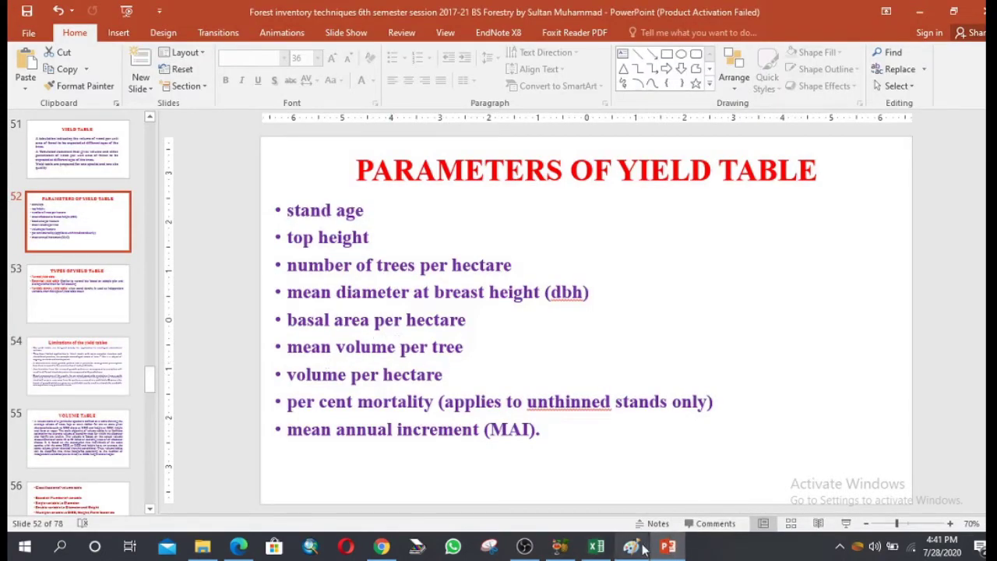
click(597, 547)
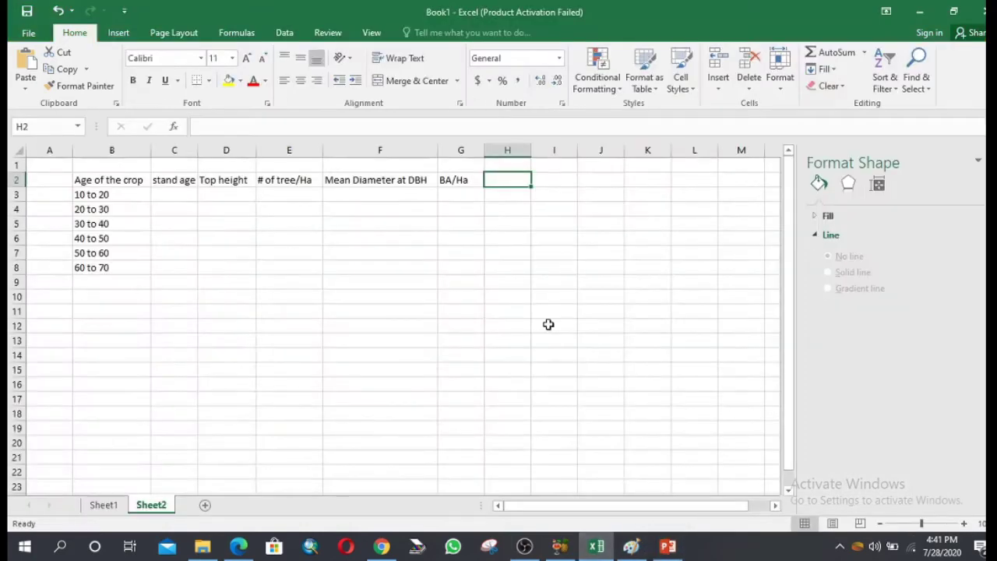
text(Man)
key(BackSpace)
key(BackSpace)
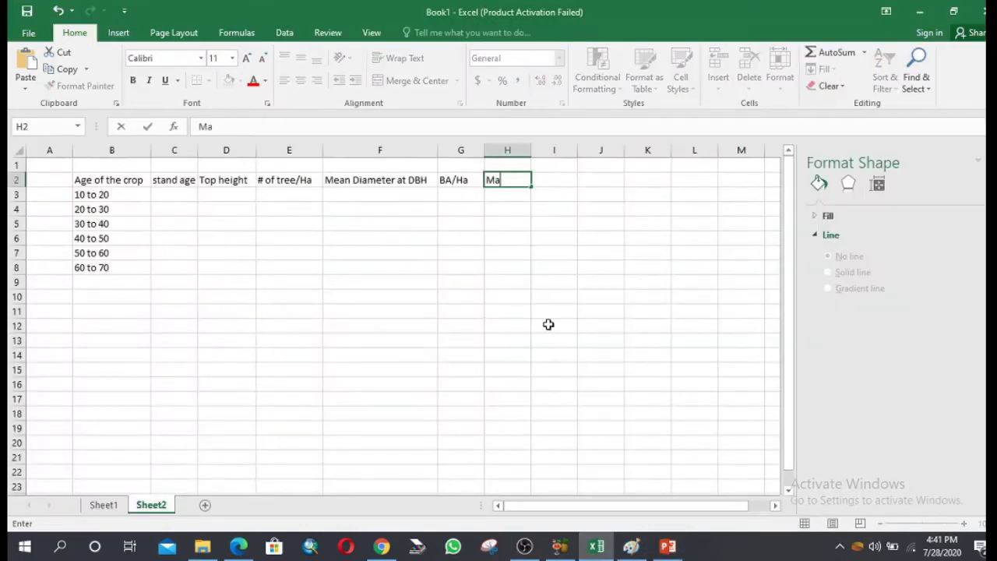
text(ean Vol/tree)
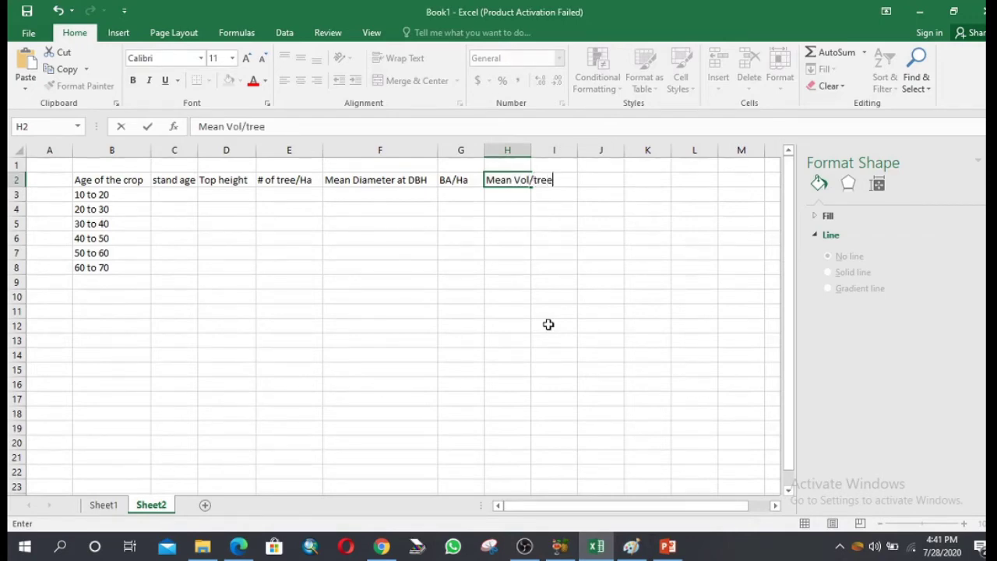
Step: Look up the volume per hectare parameter in PowerPoint and enter the heading "Vol/Ha" in I2 of the Excel sheet
click(668, 546)
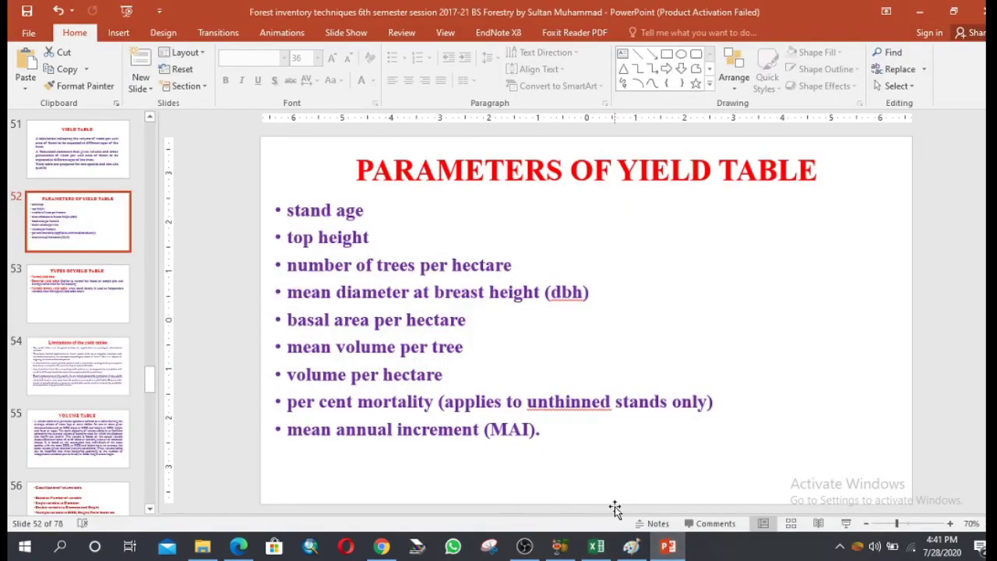
click(598, 546)
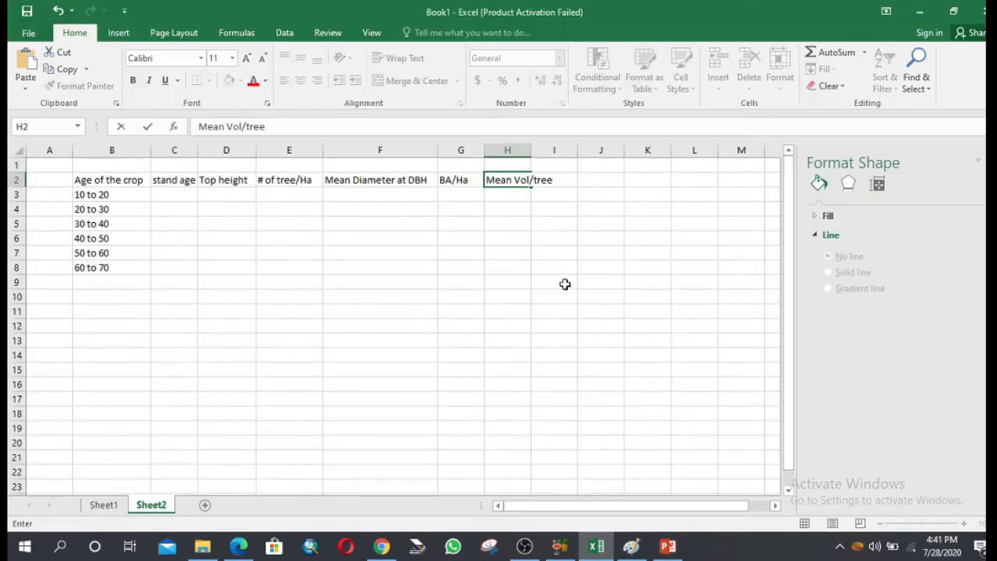
click(566, 207)
click(565, 182)
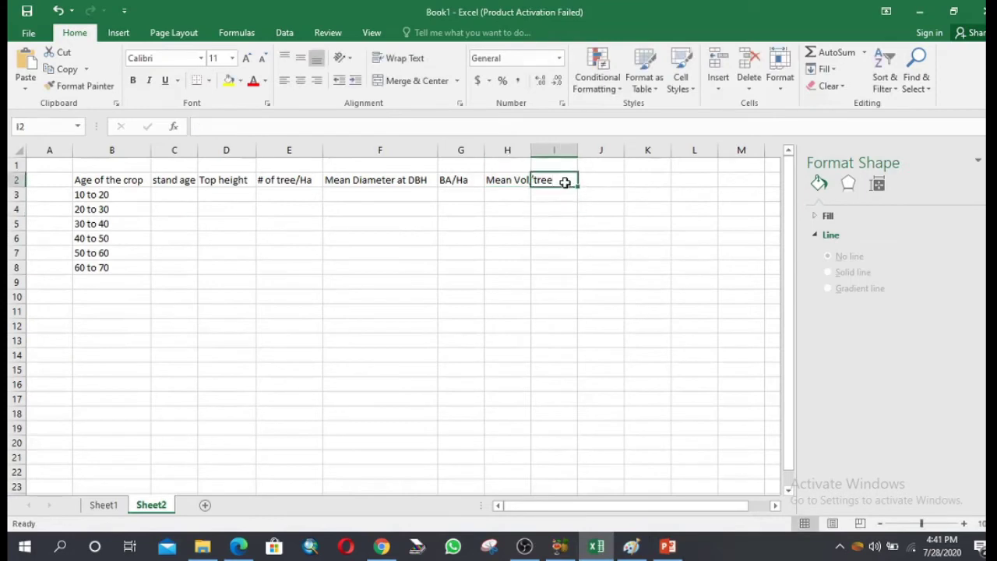
text(Vol)
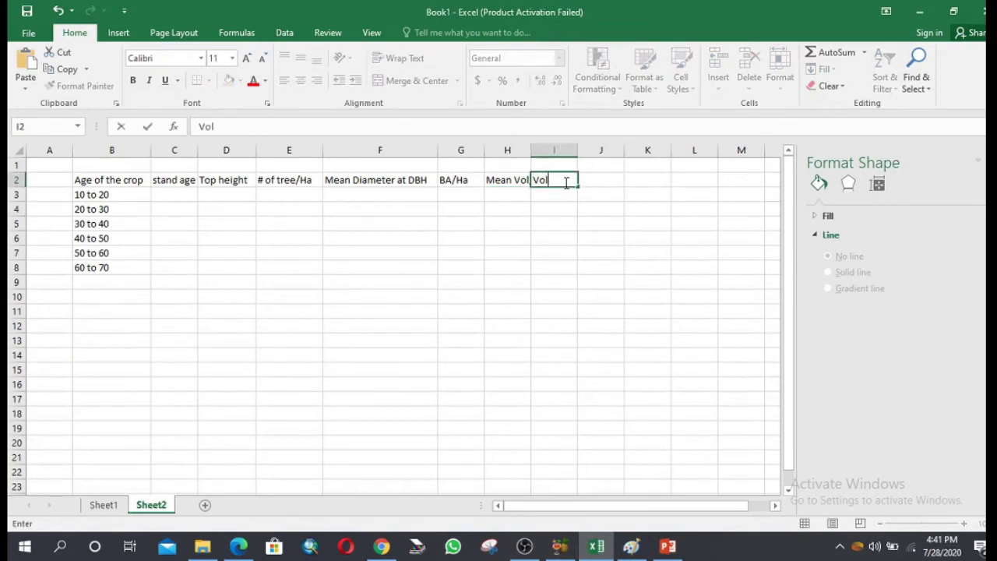
text(/Ha)
Step: Look up the per cent mortality parameter in PowerPoint and enter the heading "%Mortality" in J2 of the Excel sheet
click(669, 547)
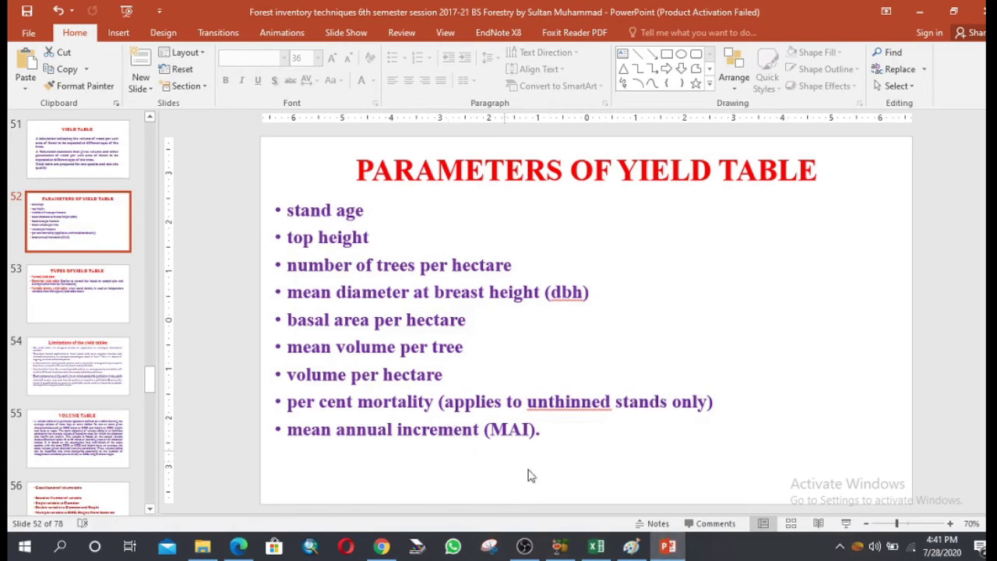
click(598, 548)
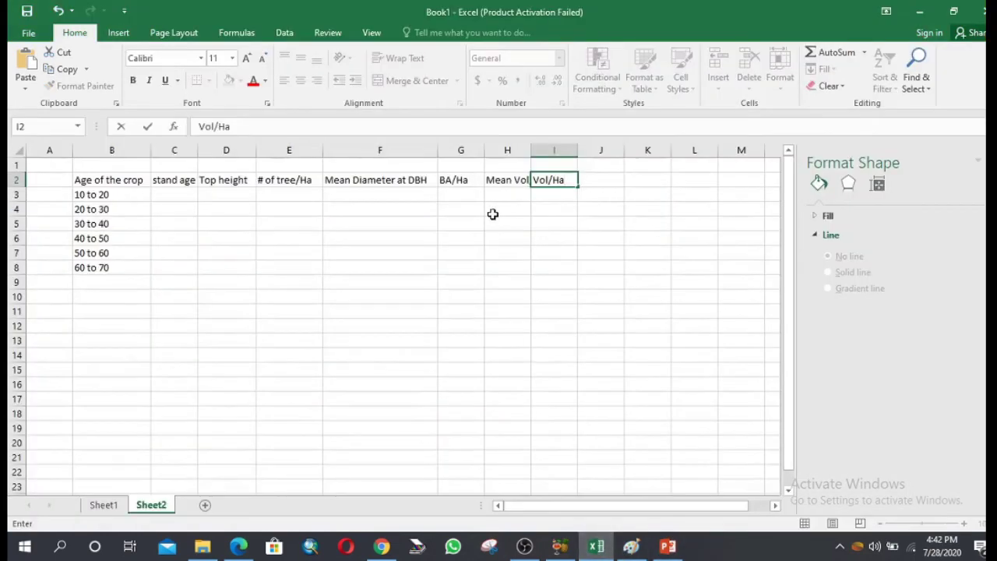
click(594, 185)
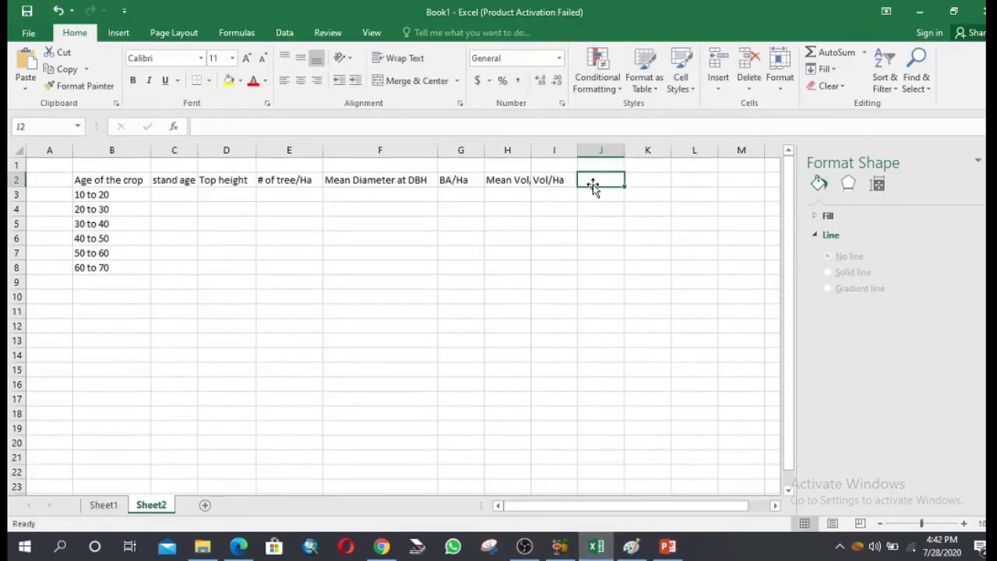
text(R)
key(BackSpace)
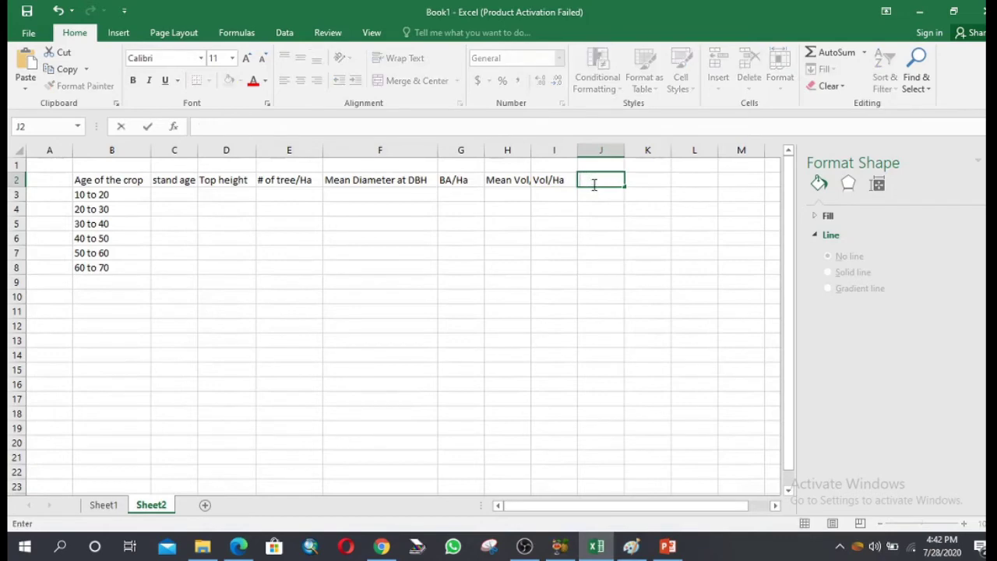
text(%Mortality)
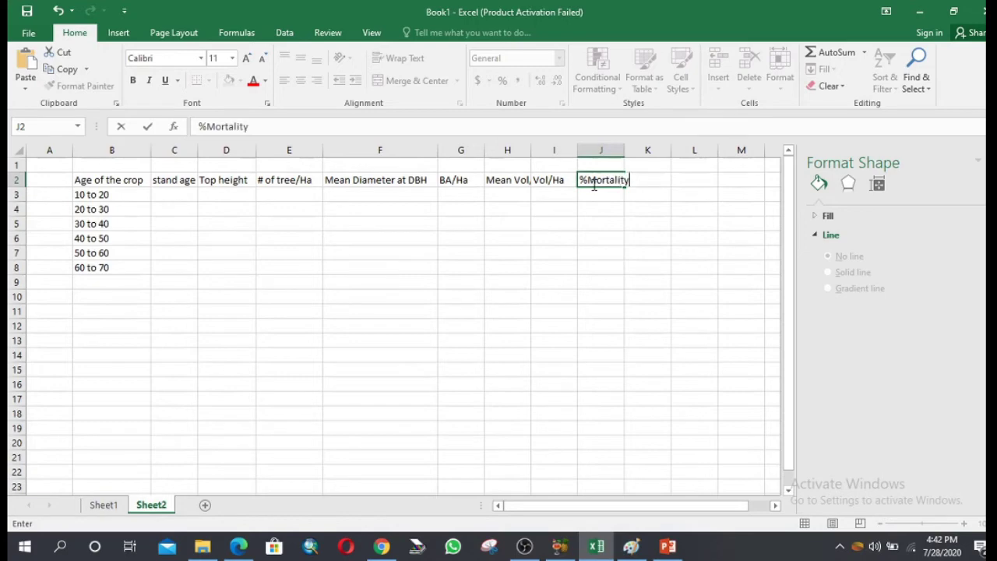
click(665, 238)
Step: Look up the mean annual increment parameter in PowerPoint and enter the heading "MAI" in K2 of the Excel sheet
click(645, 182)
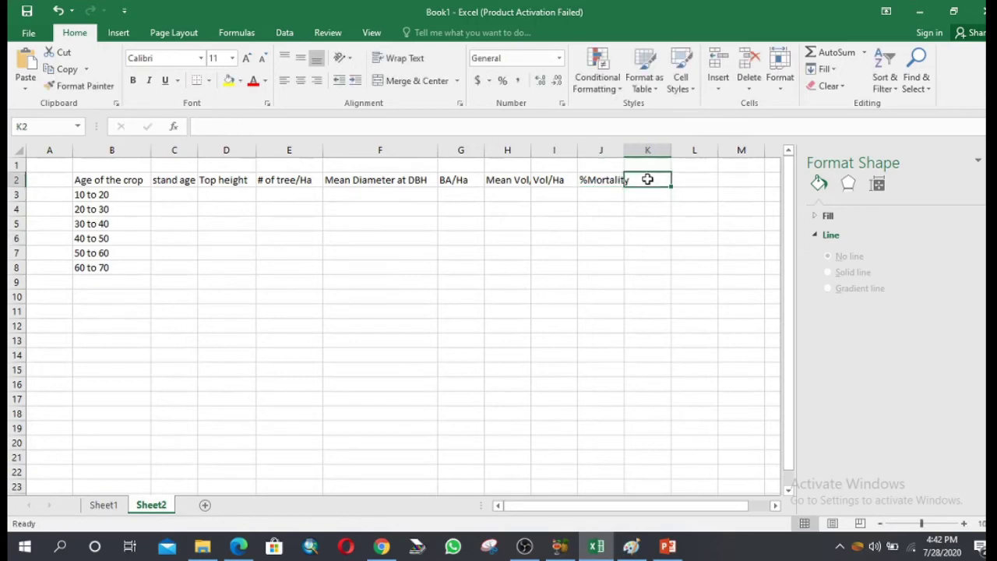
click(667, 546)
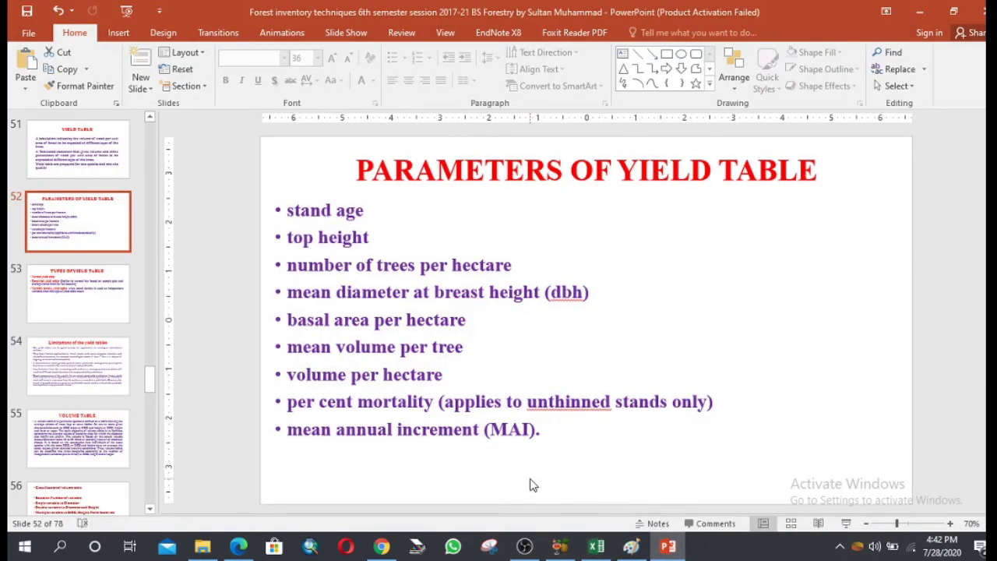
click(596, 546)
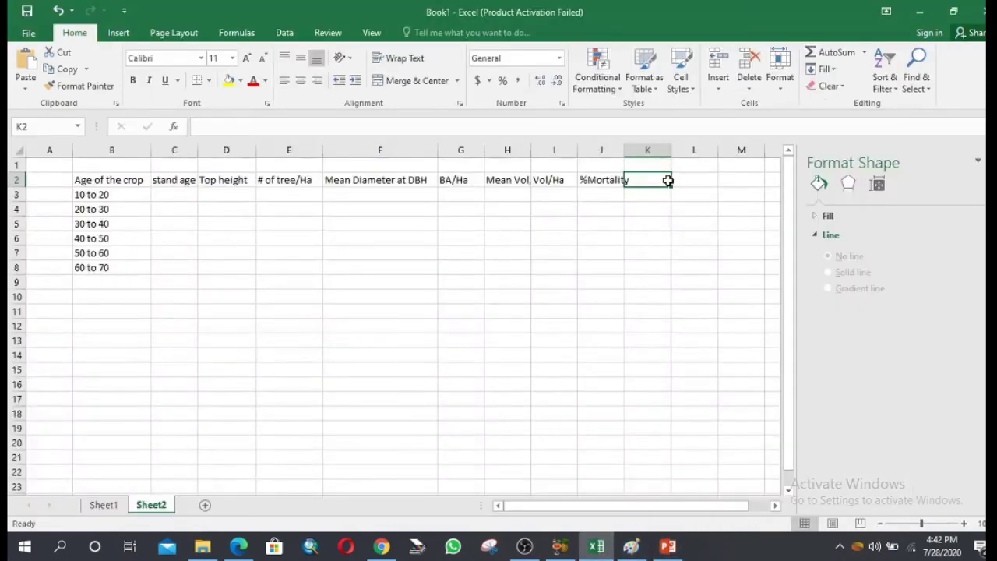
text(Ma)
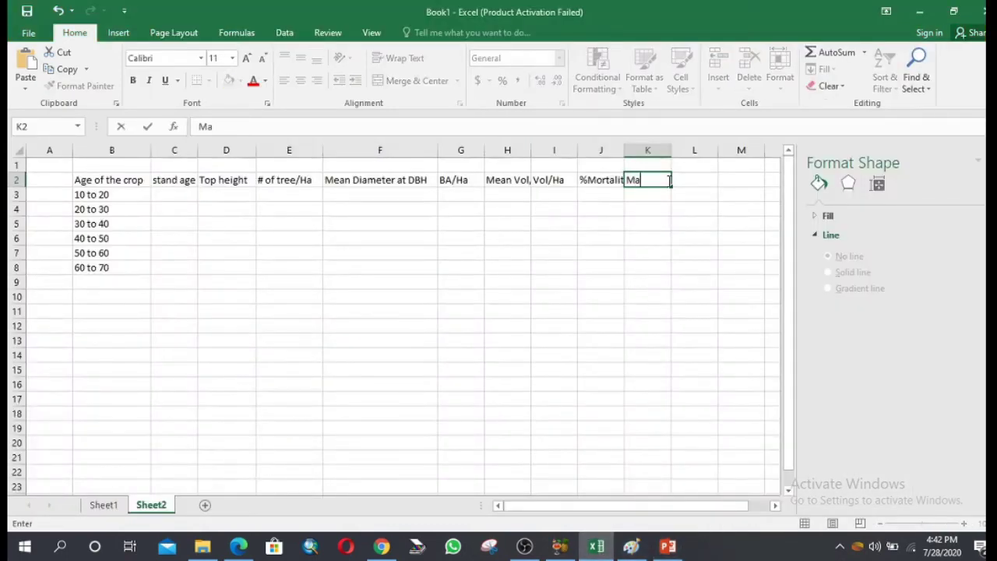
key(BackSpace)
text(AI)
Step: Widen columns H and J to fit the mean volume and mortality headings
click(506, 250)
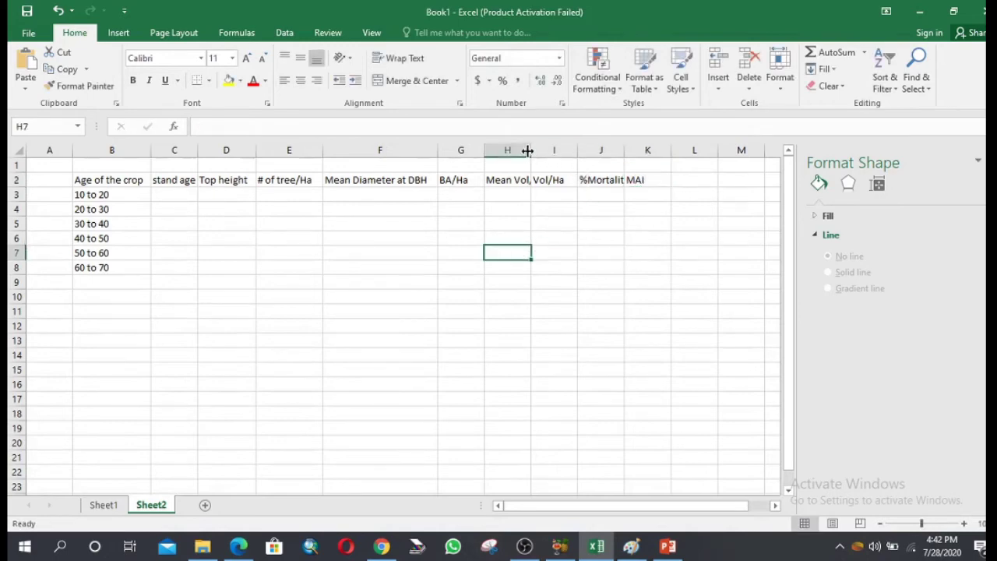
drag(531, 149, 553, 150)
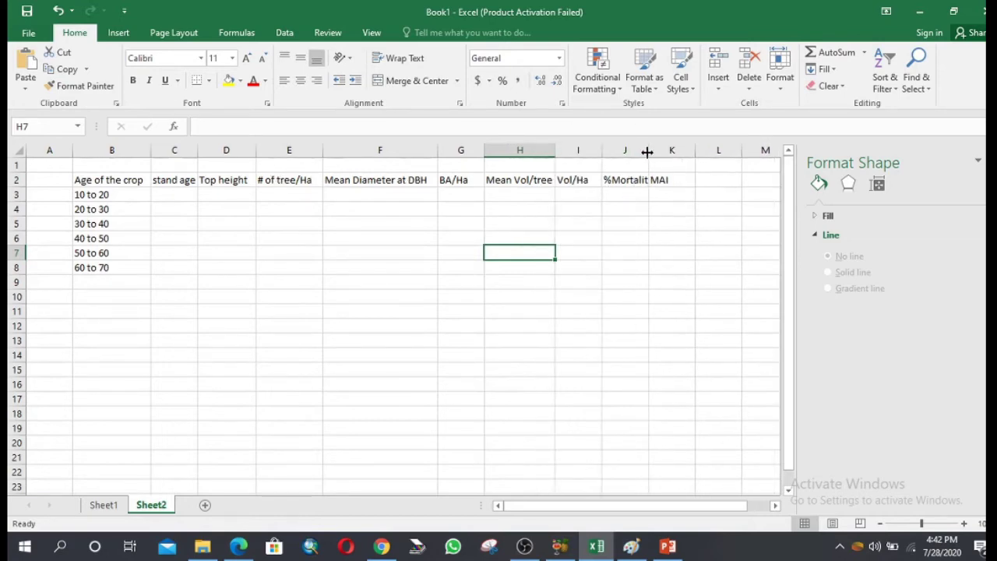
drag(647, 150, 671, 151)
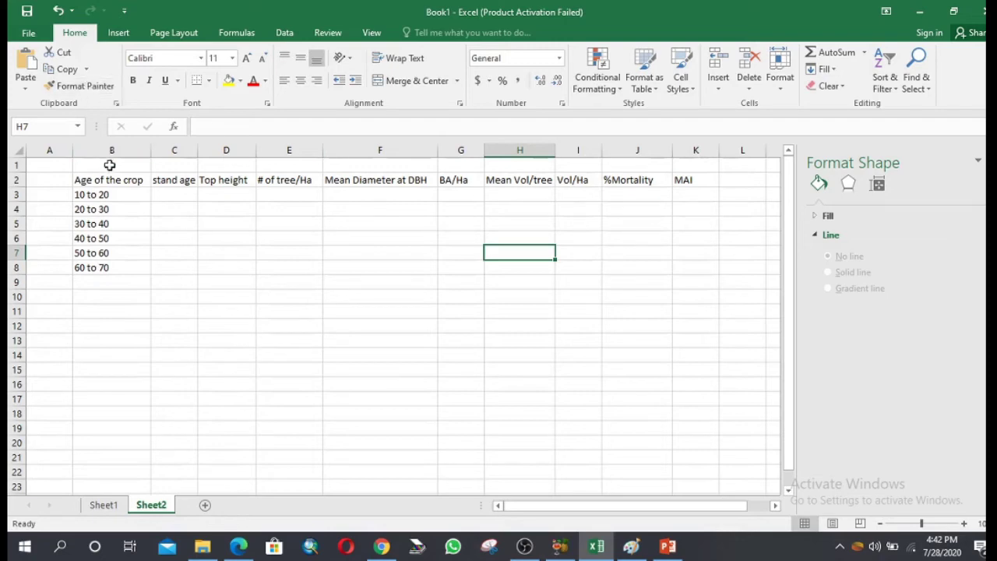
Step: Merge and center B1:K1 above the headings and enter the title "Yield table for Kail under site quality I"
drag(109, 165, 702, 159)
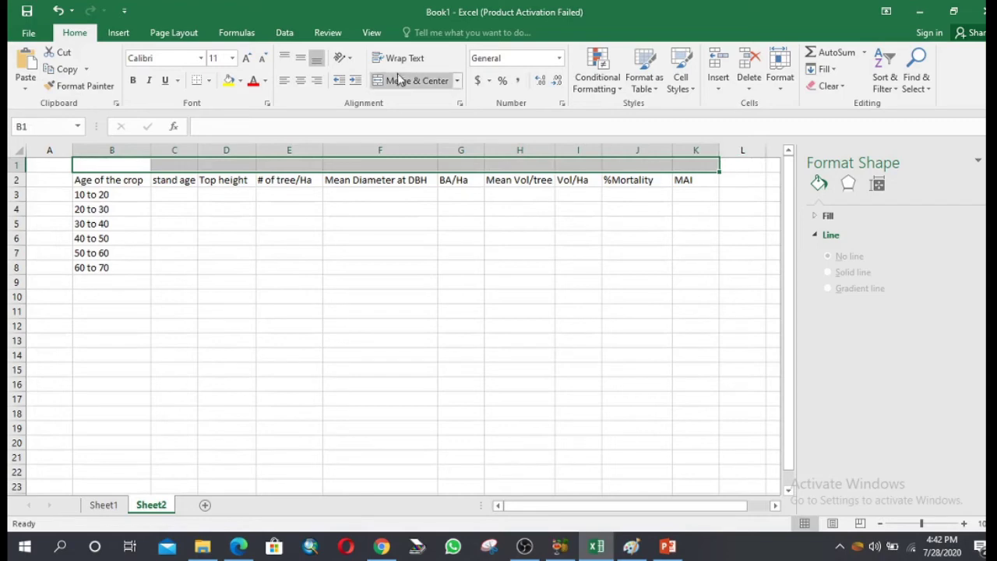
click(400, 80)
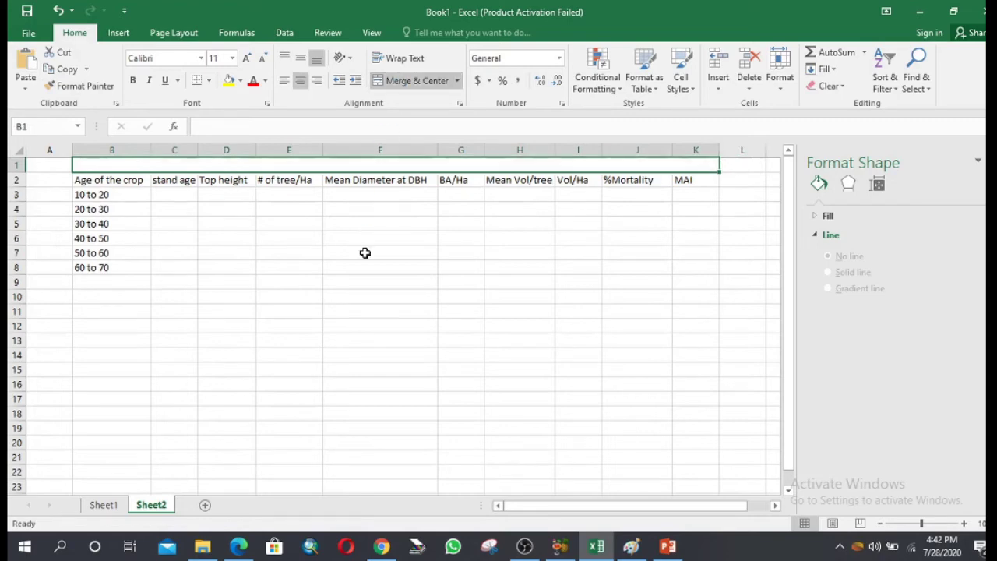
text(yEl)
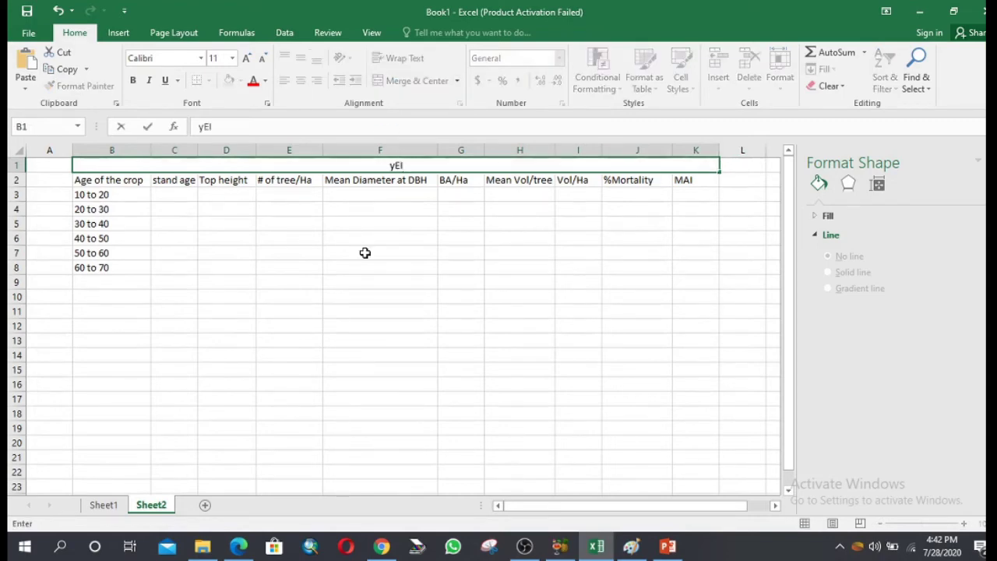
key(BackSpace)
key(BackSpace)
text(ield table for Ka)
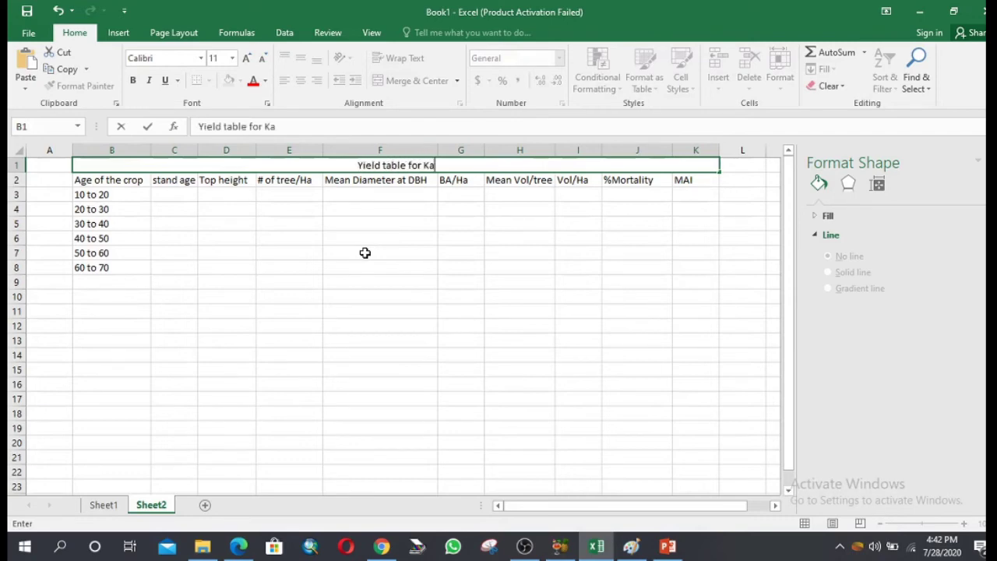
text(il under sit)
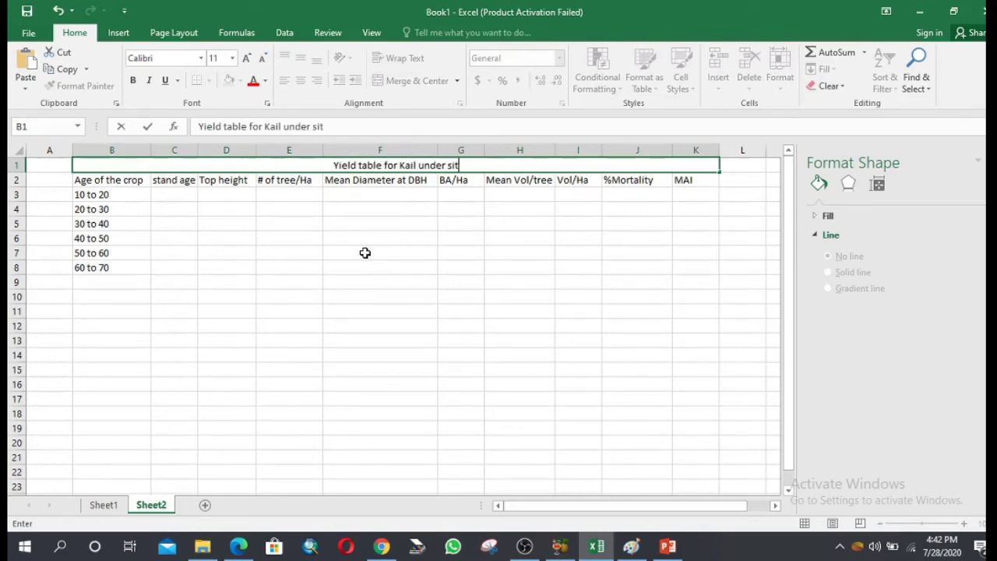
text(e quality)
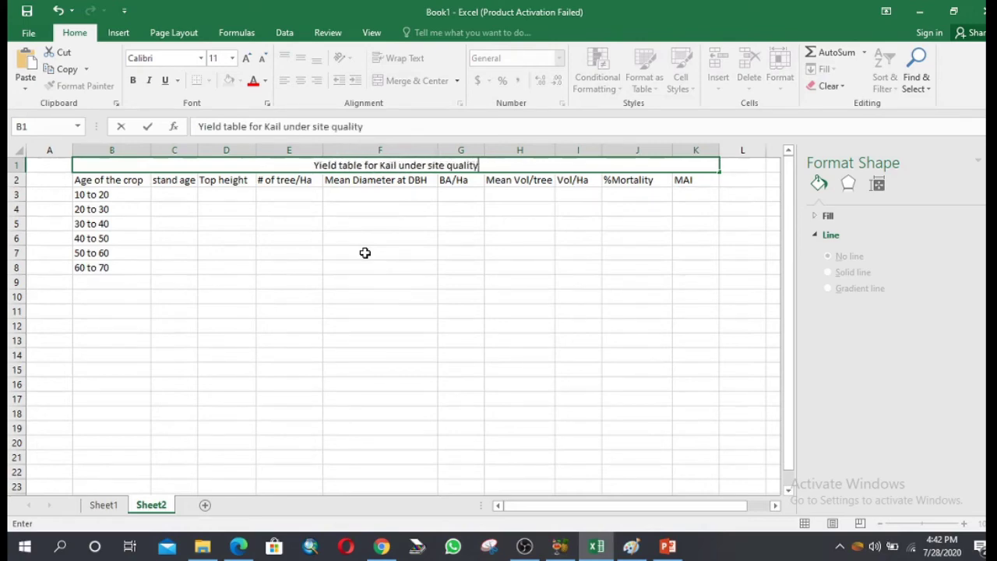
text( I)
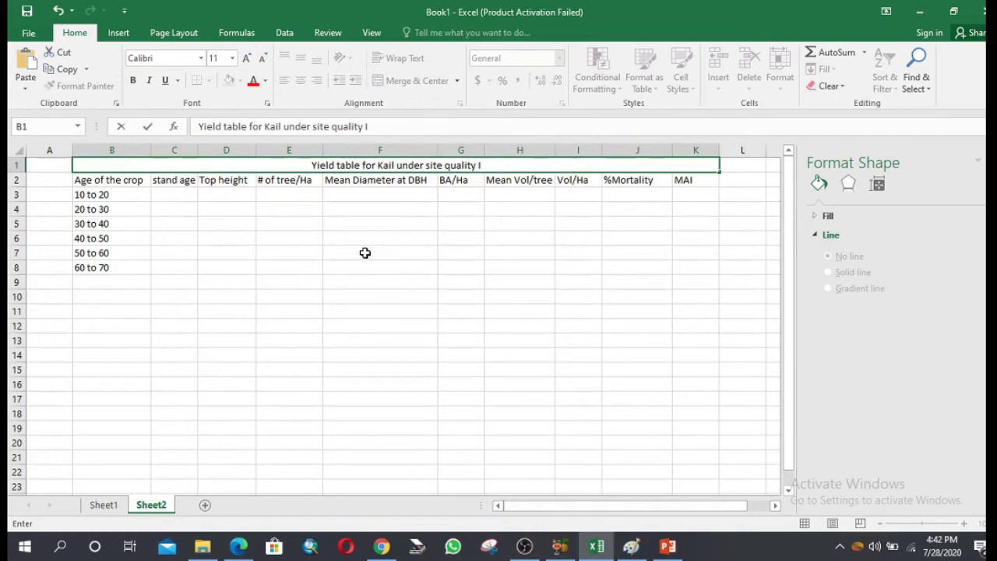
click(446, 293)
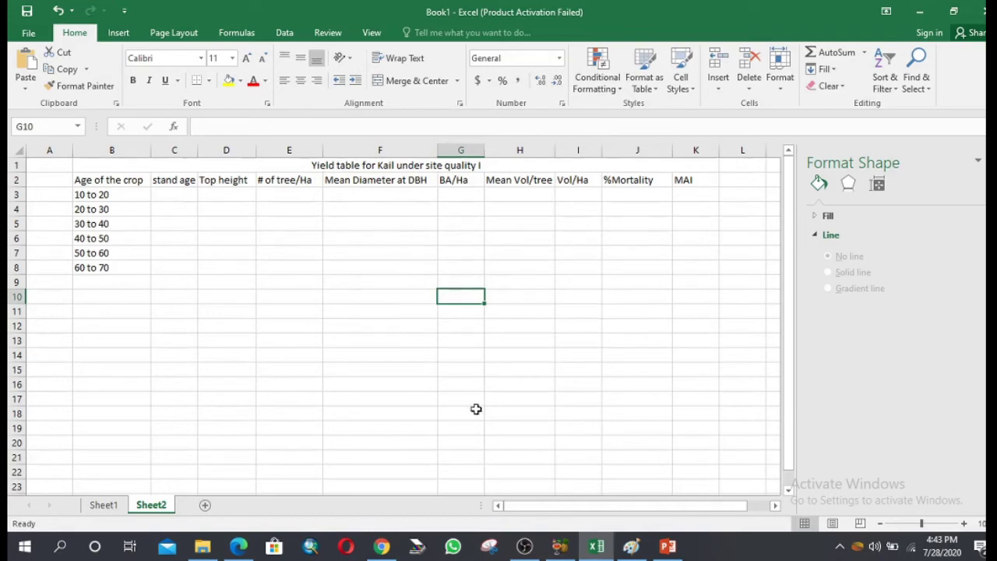
Step: Switch to PowerPoint and add the paragraph "It is prepared for normal forest" at the end of the body text on slide 51
click(668, 548)
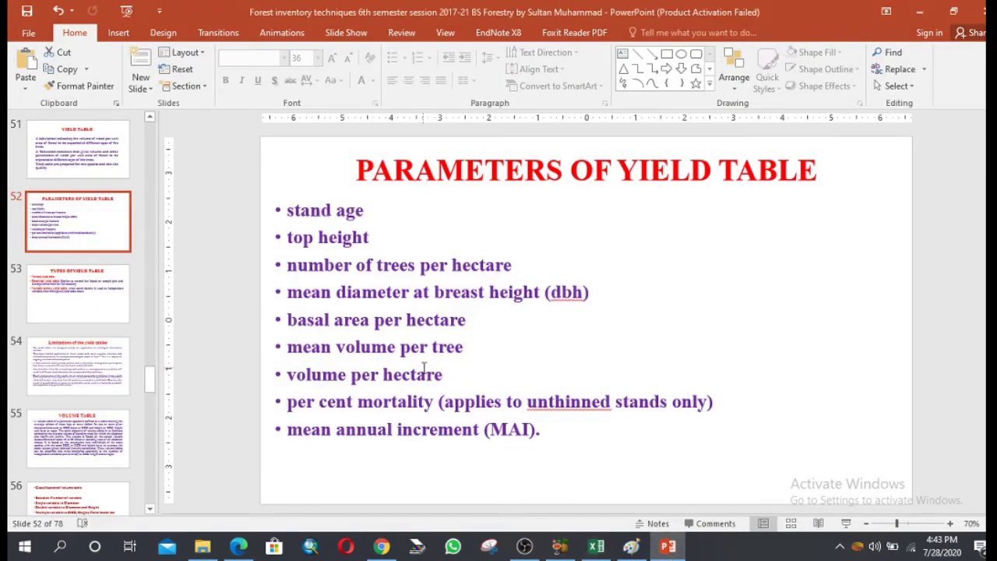
click(101, 172)
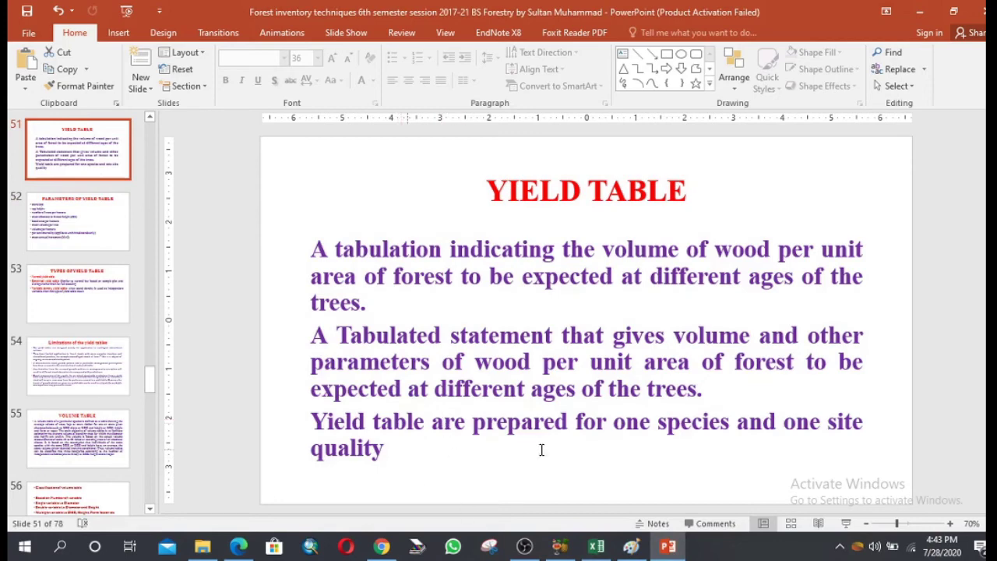
click(415, 451)
key(Return)
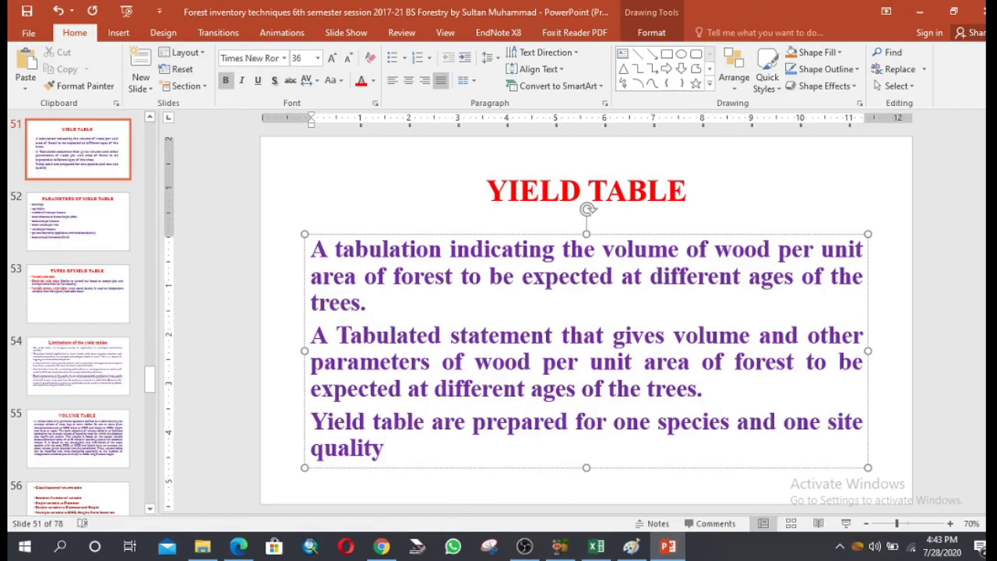
text(It is)
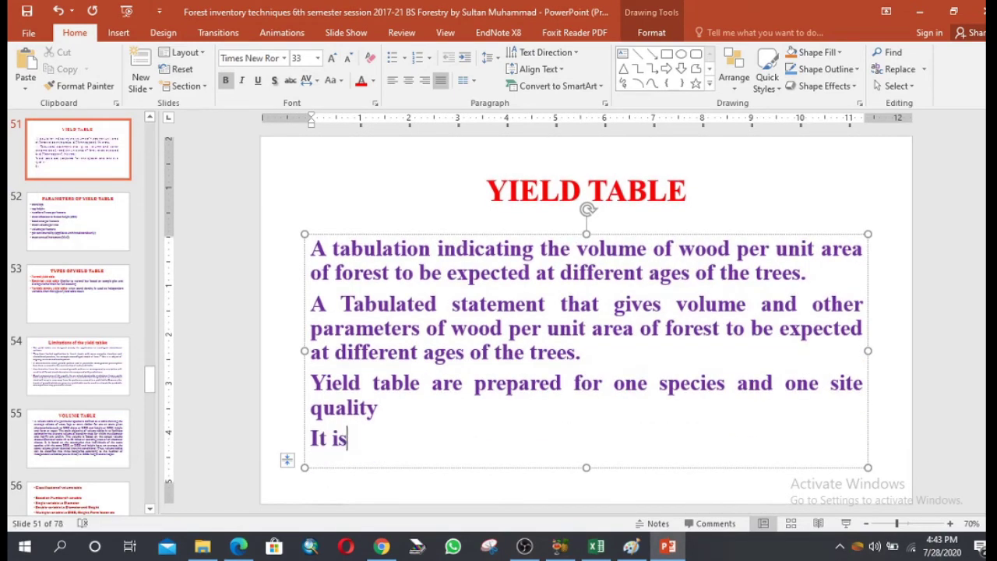
text( prepare)
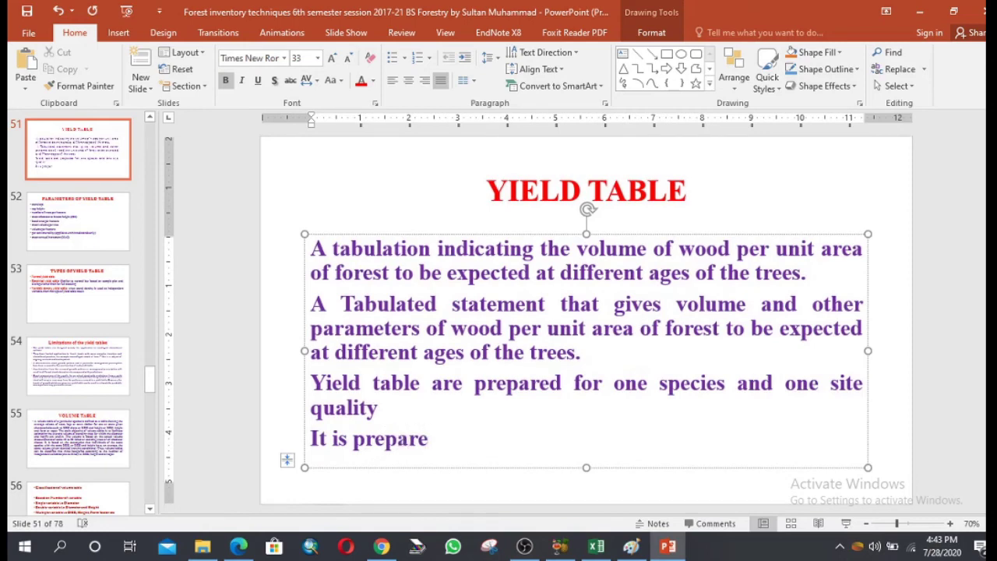
text(d for N)
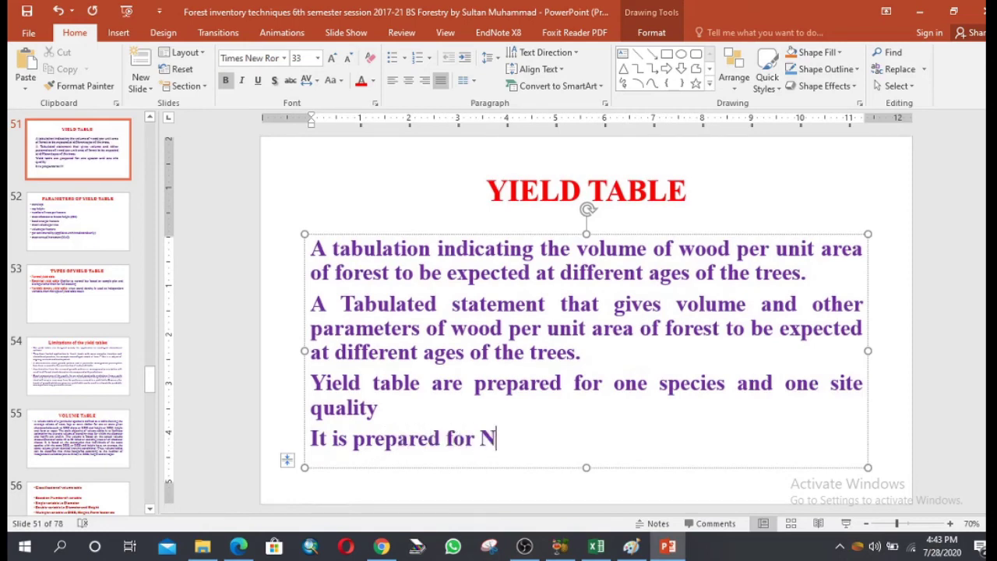
key(BackSpace)
text(nora)
key(BackSpace)
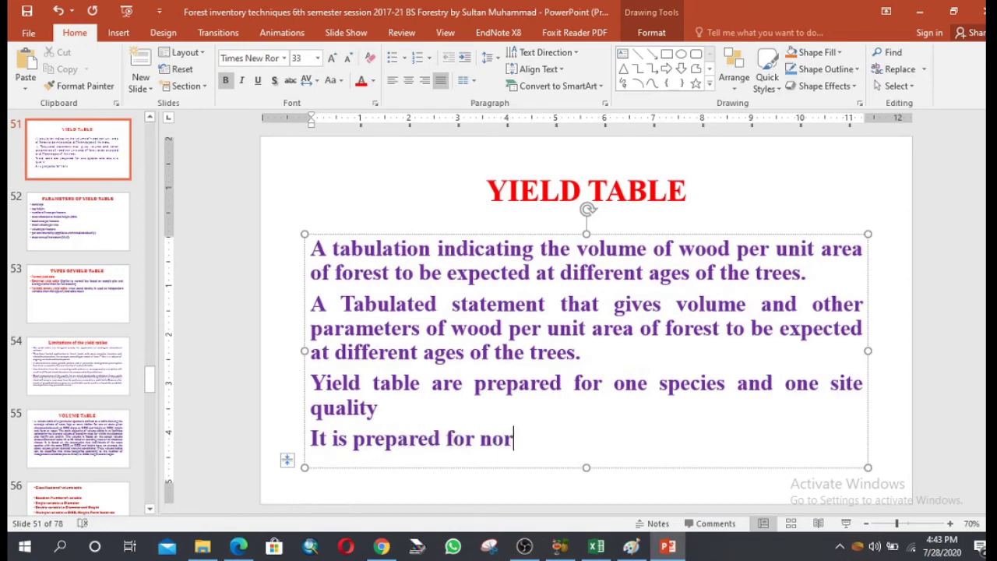
text(mal forest)
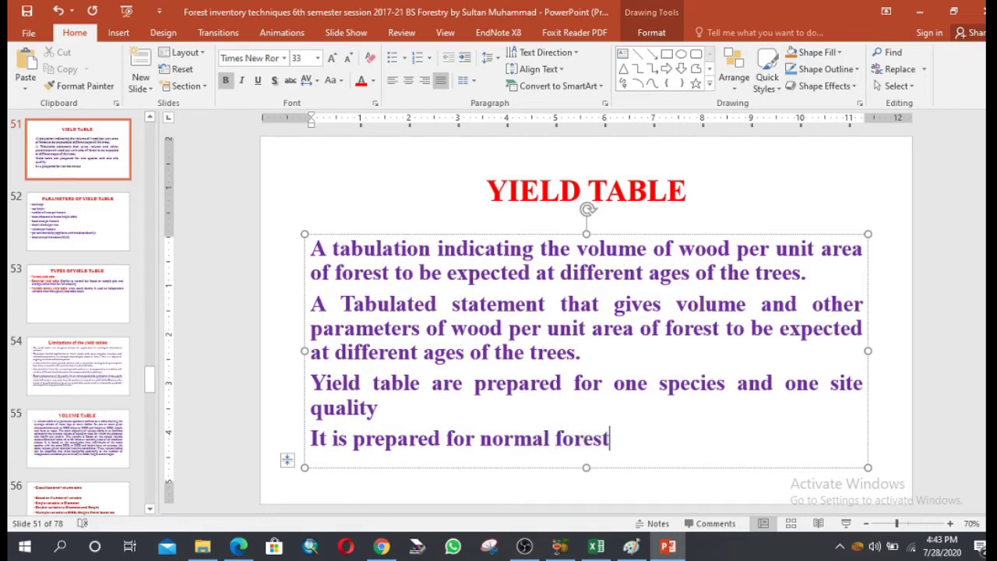